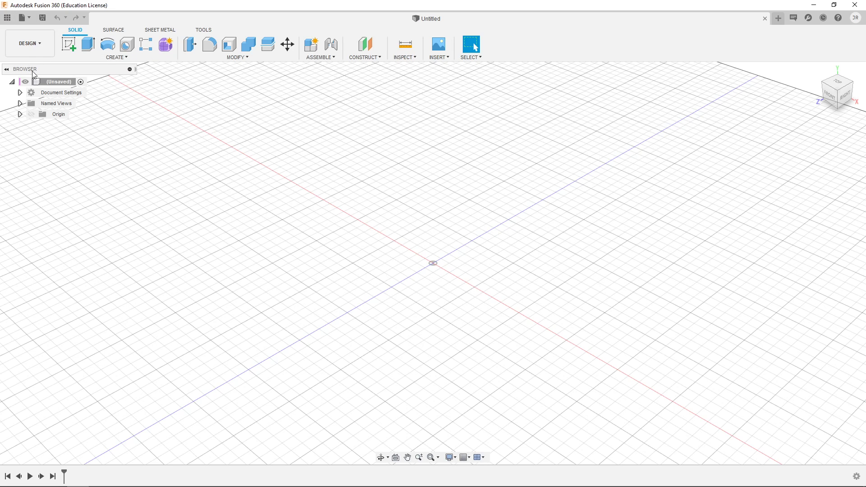
Step: Browse the Notes folder of the CAD_Fall_20 project in the data panel, then close the panel
left_click(9, 21)
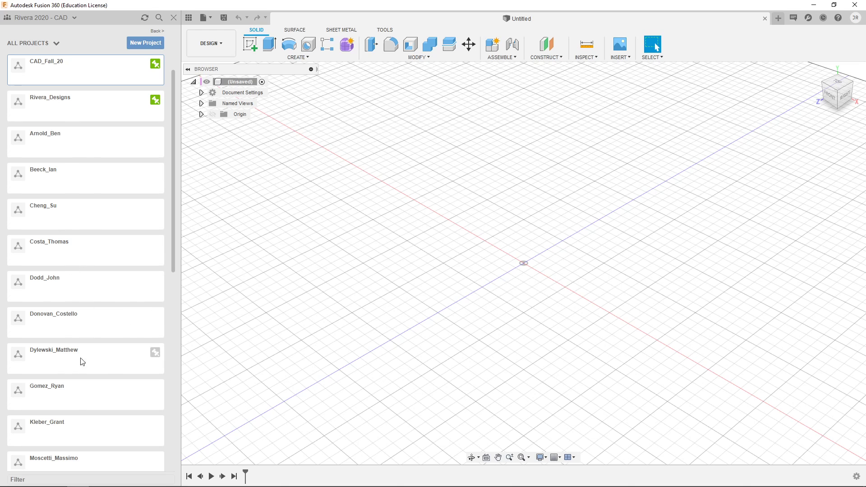
scroll(61, 149, "up", 2)
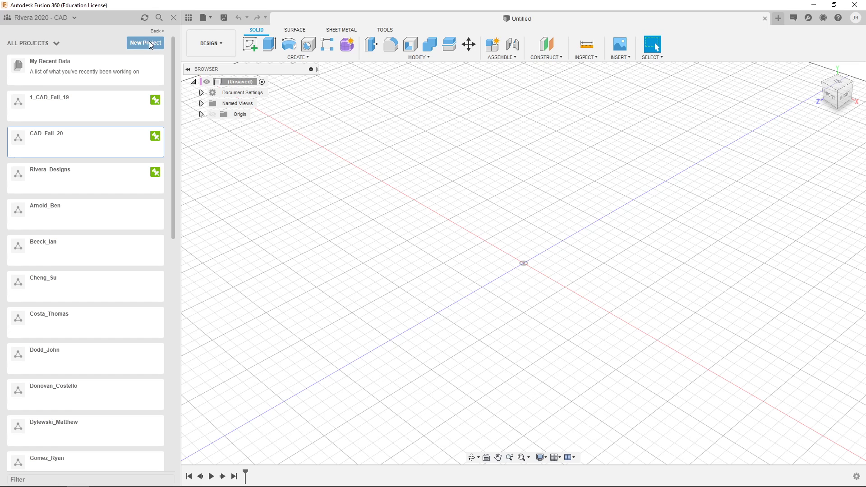
left_click(69, 142)
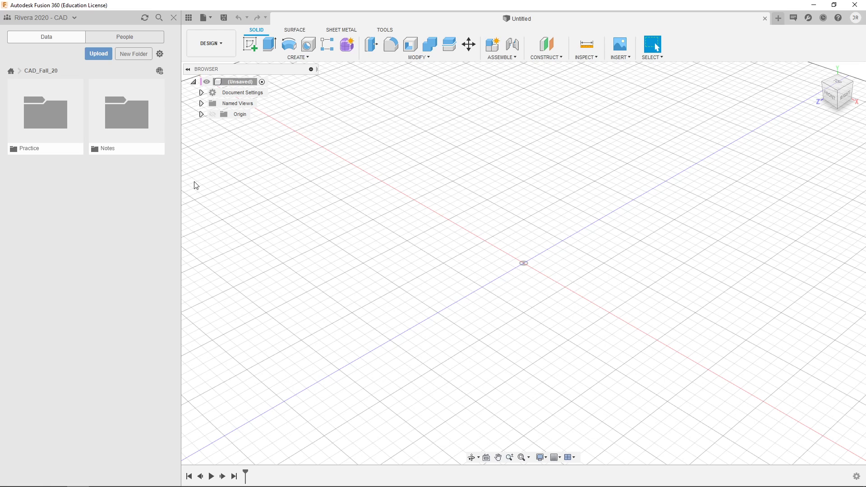
left_click(112, 118)
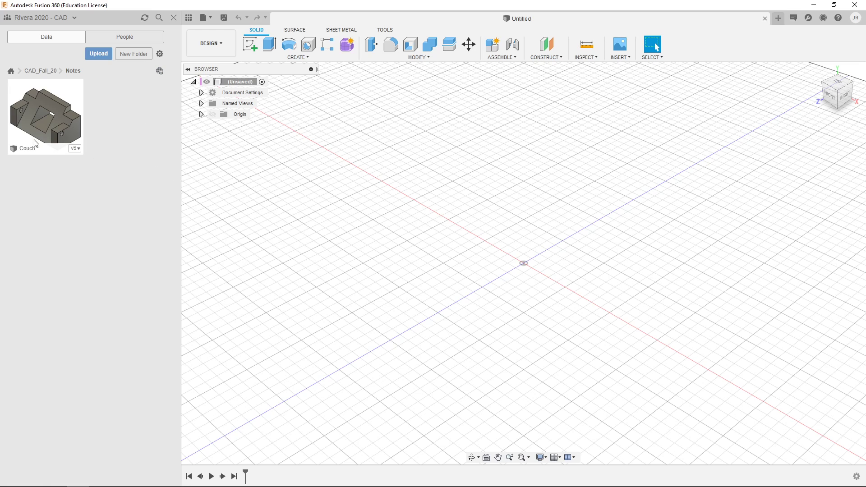
left_click(188, 18)
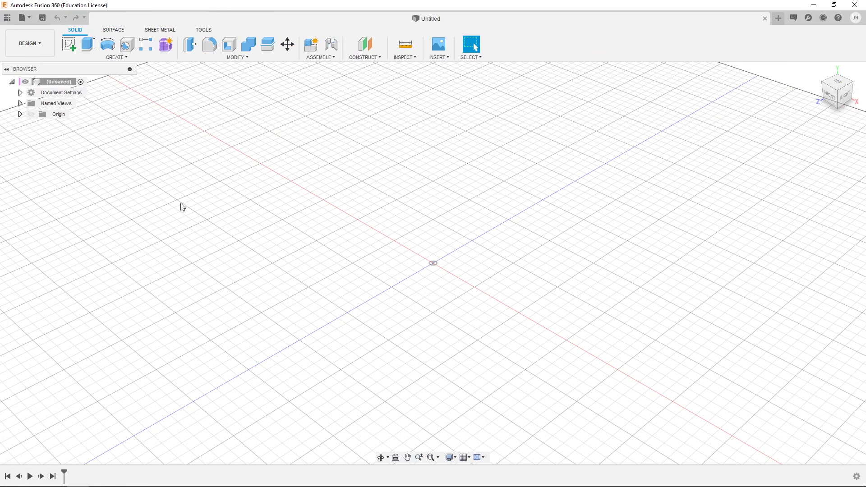
Step: Switch to the Google Classroom page in Chrome, examine the couch.jpg dimensioned drawing, and return to Fusion 360
left_click(58, 481)
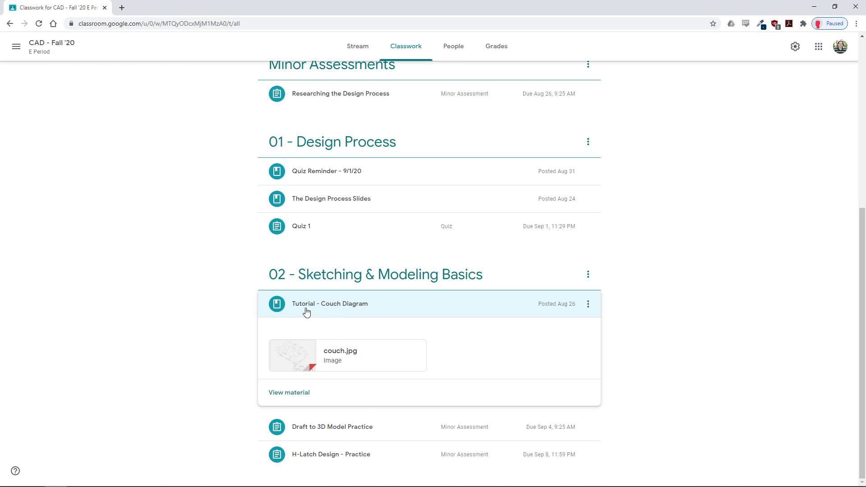
left_click(346, 353)
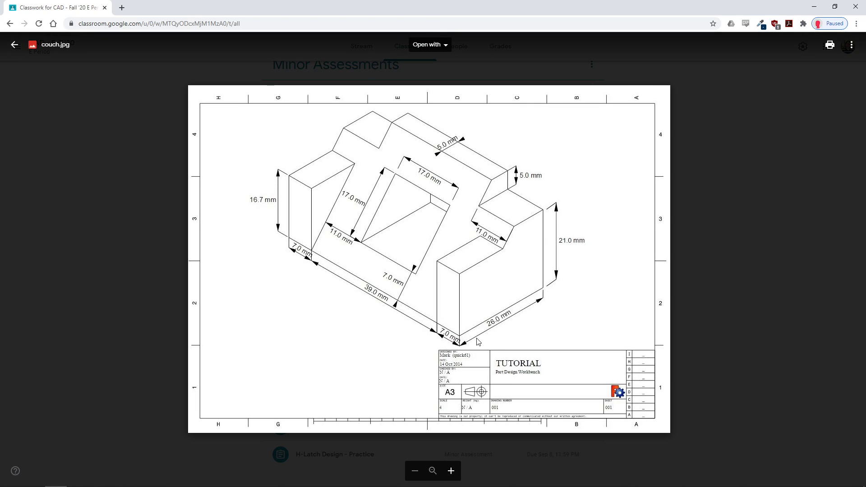
left_click(815, 7)
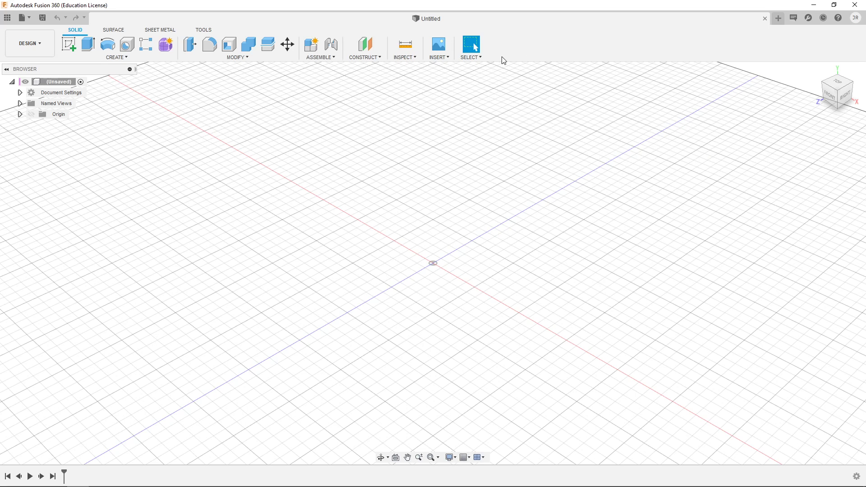
Step: Confirm Y up as the default modeling orientation in the general preferences
left_click(855, 21)
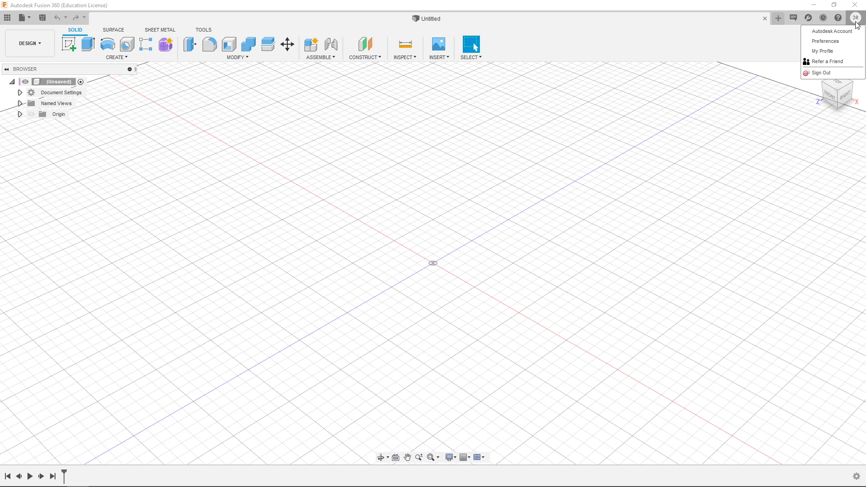
left_click(827, 41)
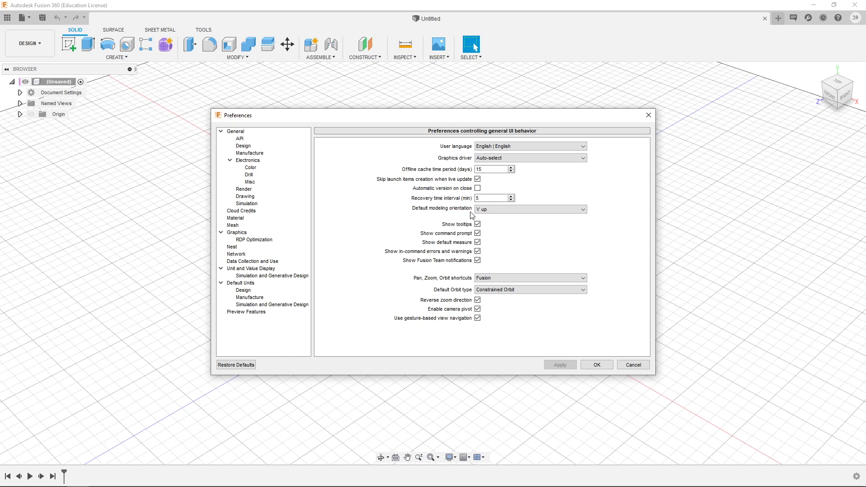
left_click(492, 209)
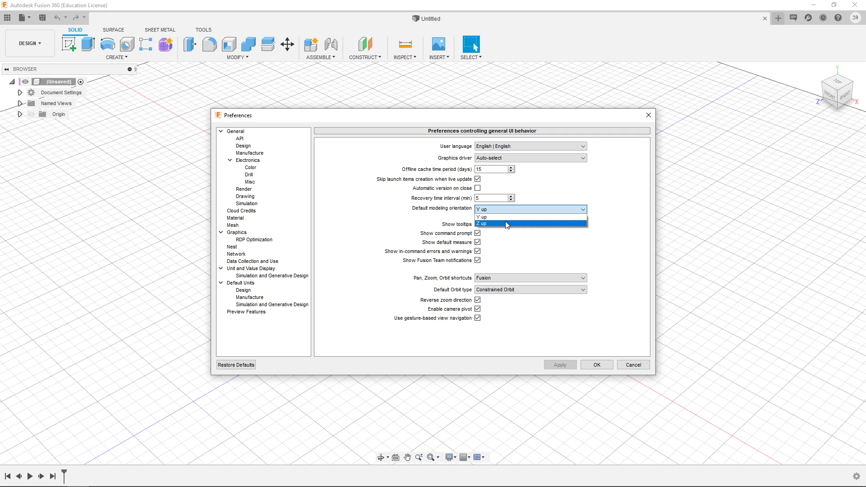
left_click(548, 195)
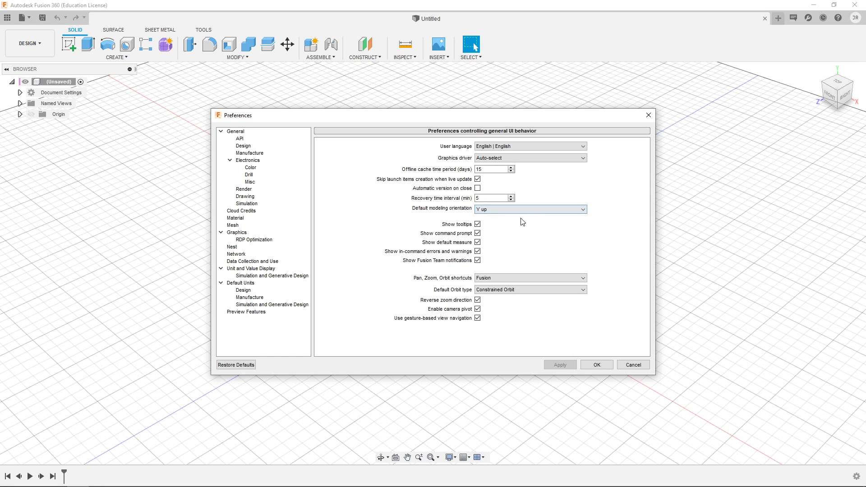
left_click(607, 366)
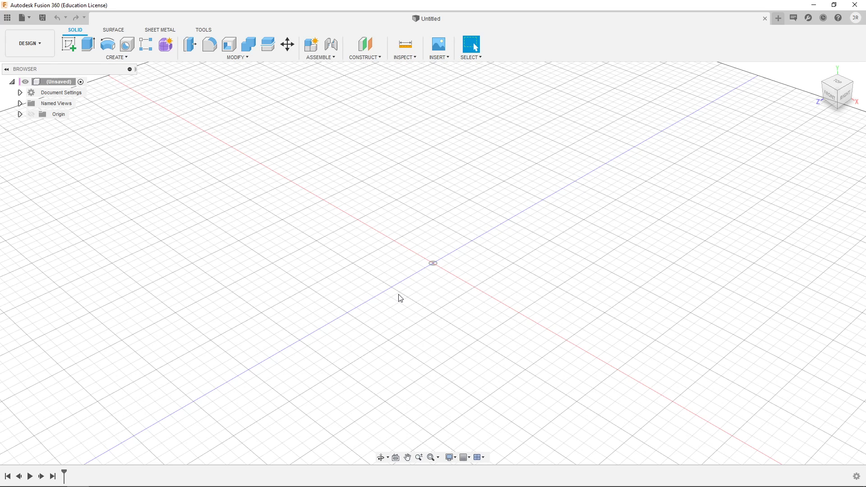
mouse_move(816, 75)
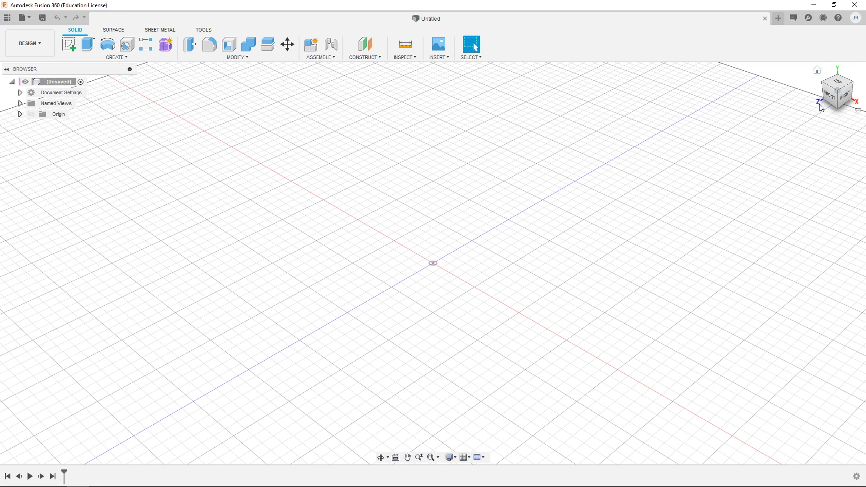
mouse_move(837, 103)
left_mouse_down()
mouse_move(826, 86)
mouse_move(833, 103)
mouse_move(834, 93)
left_mouse_up()
left_click(817, 71)
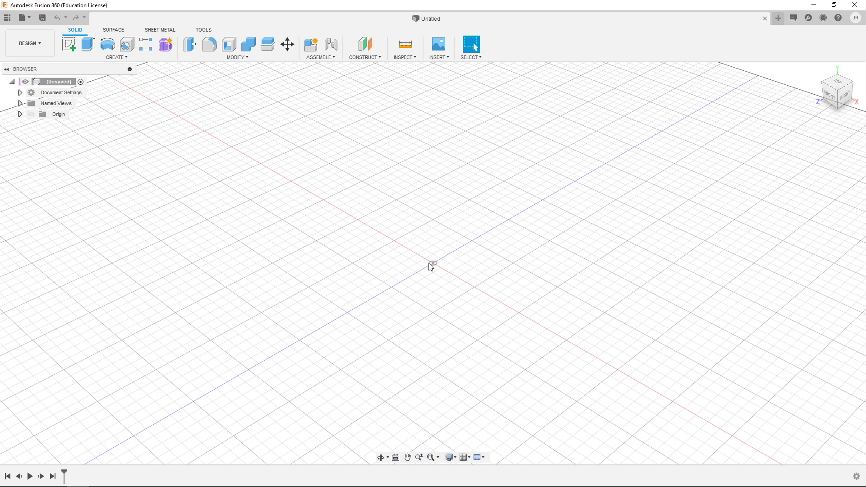
mouse_move(810, 95)
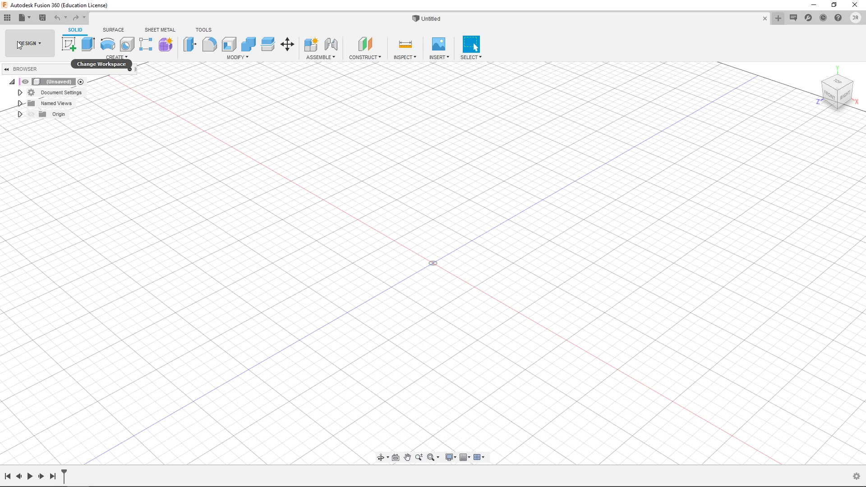
left_click(42, 45)
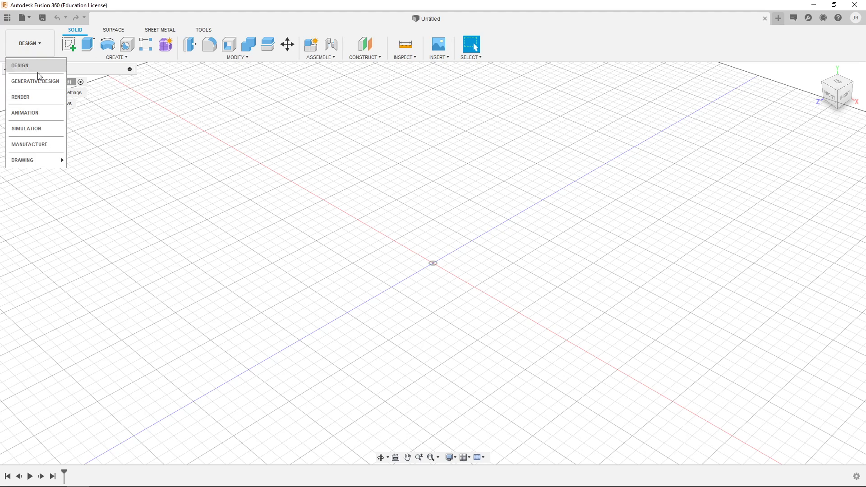
left_click(42, 45)
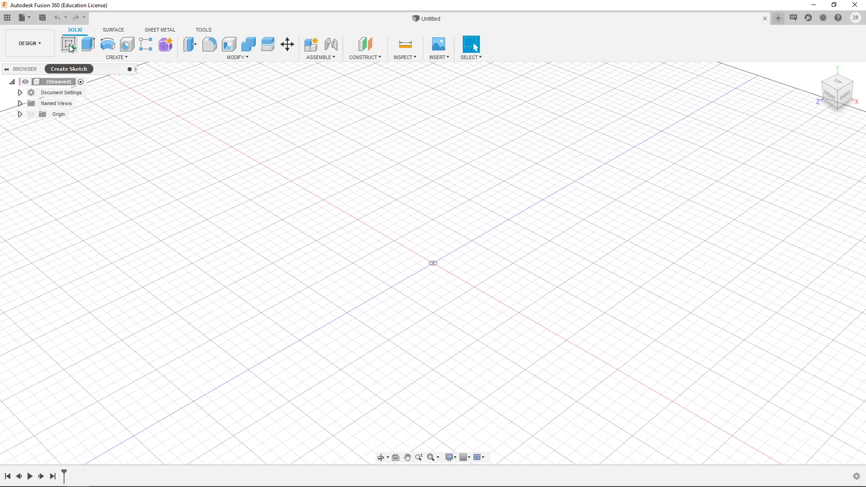
left_click(120, 58)
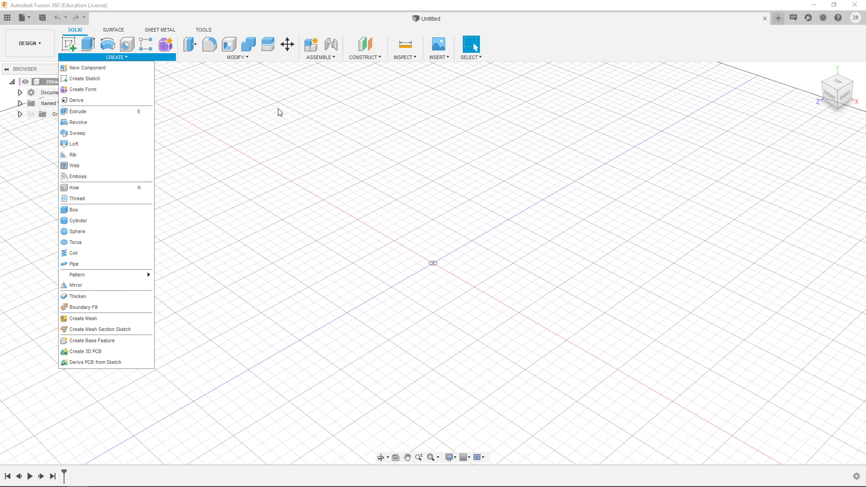
left_click(292, 114)
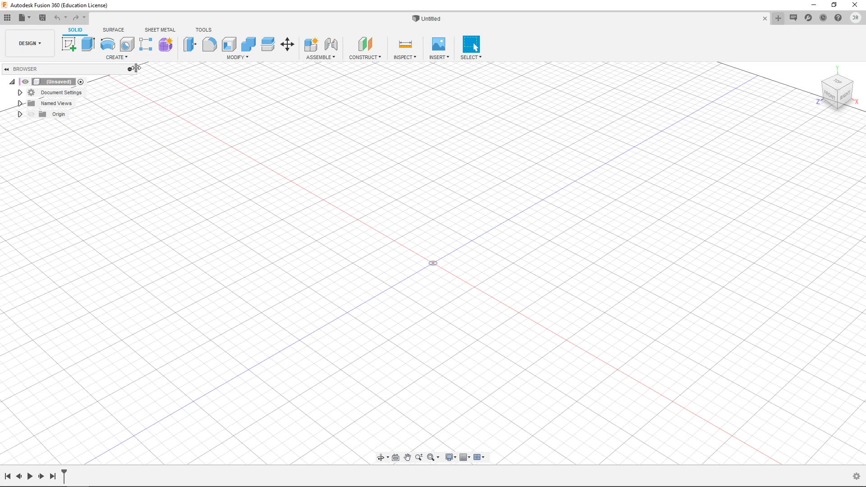
Step: Create a new sketch on the vertical YZ plane, facing the right side view
left_click(90, 55)
left_click(72, 44)
left_click(416, 251)
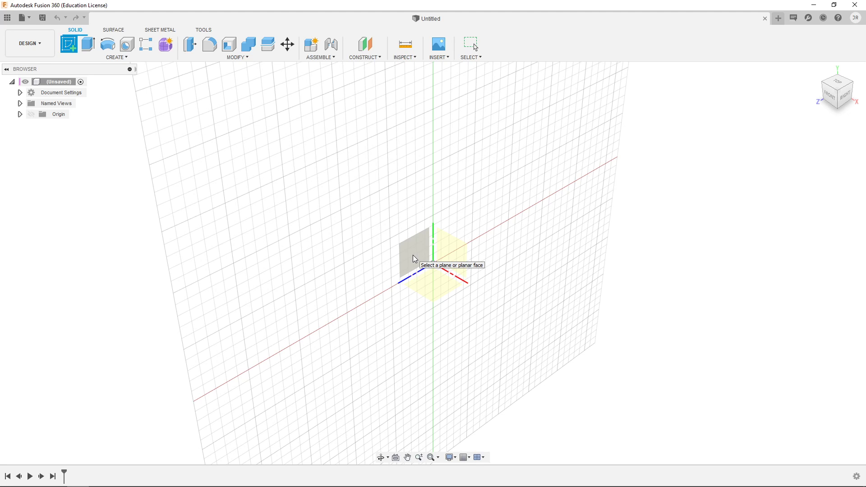
left_click(414, 258)
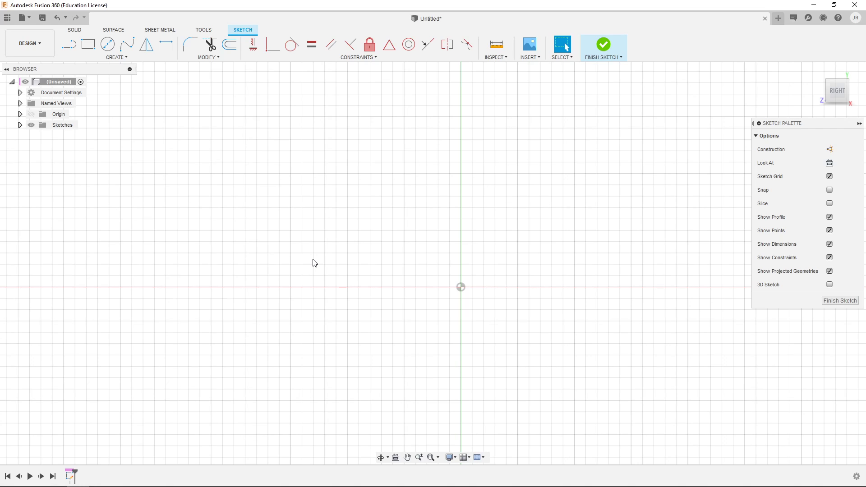
Step: Sketch a closed four-line couch side profile from the origin: slope about 25.1 mm at 46.3°, horizontal top about 8.1 mm, vertical back, base about 25.5 mm
key("alt+Tab")
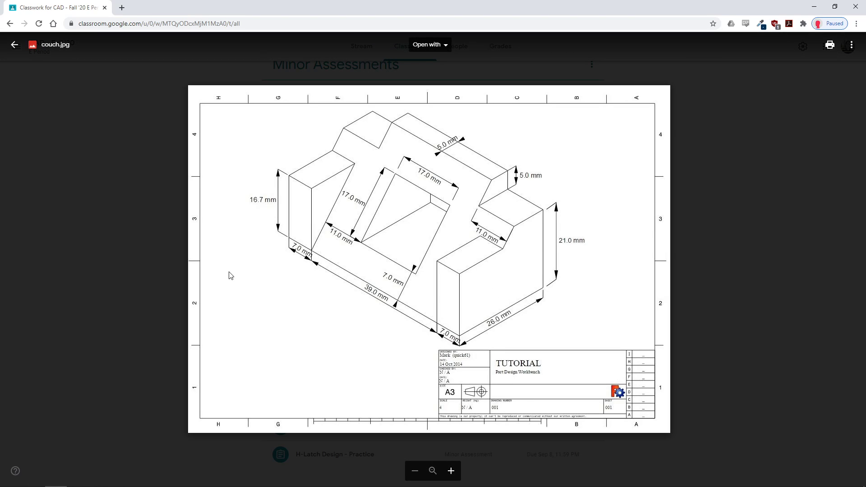
key("alt+Tab")
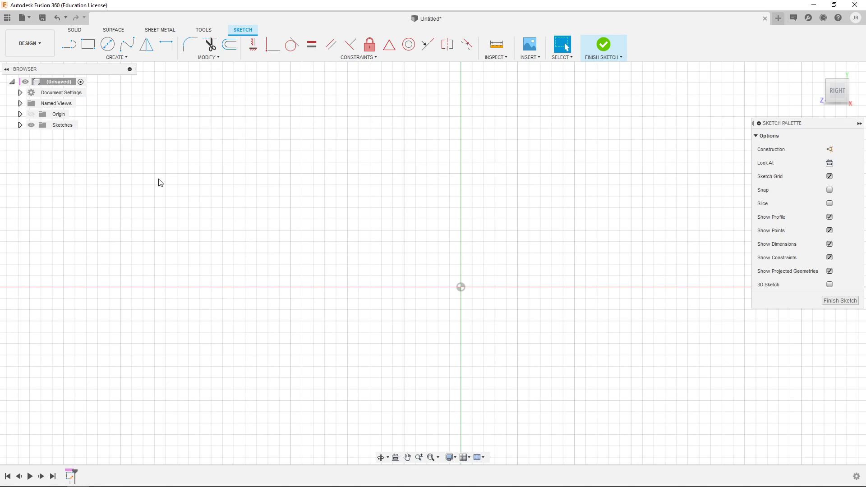
left_click(83, 56)
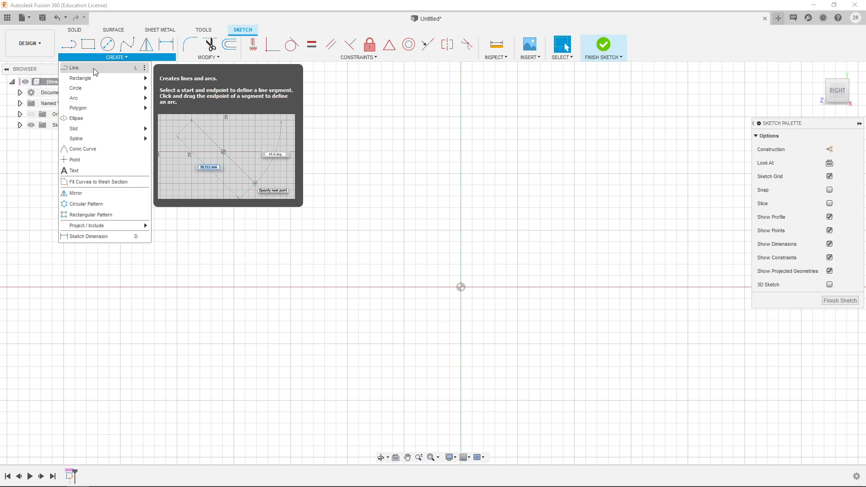
mouse_move(117, 81)
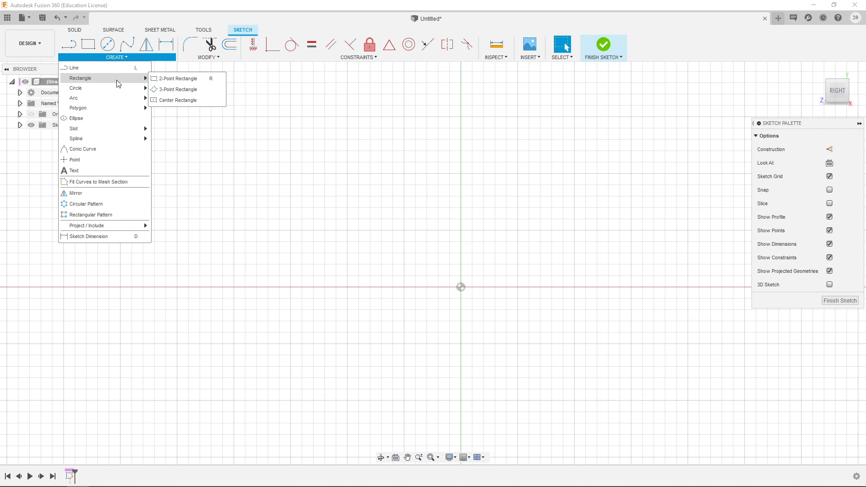
mouse_move(107, 100)
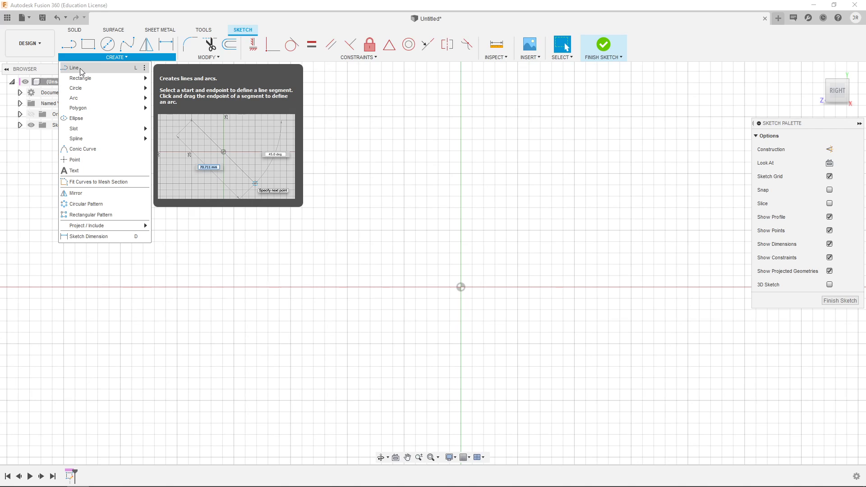
left_click(133, 68)
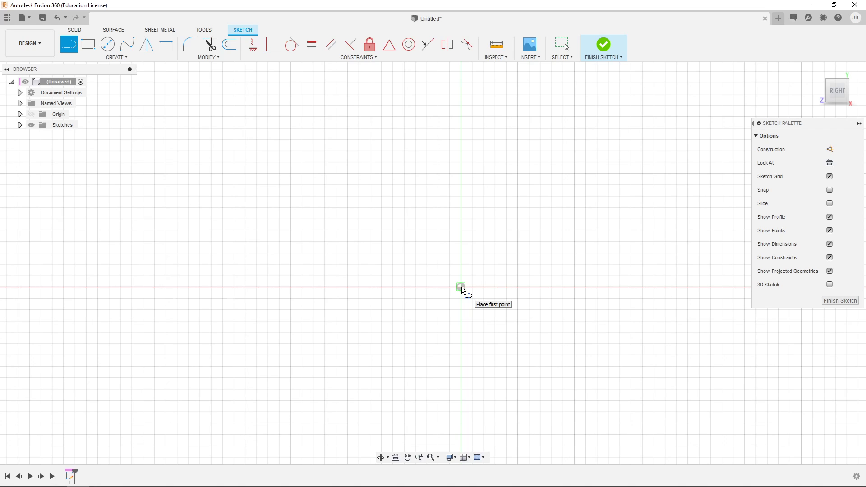
left_click(461, 287)
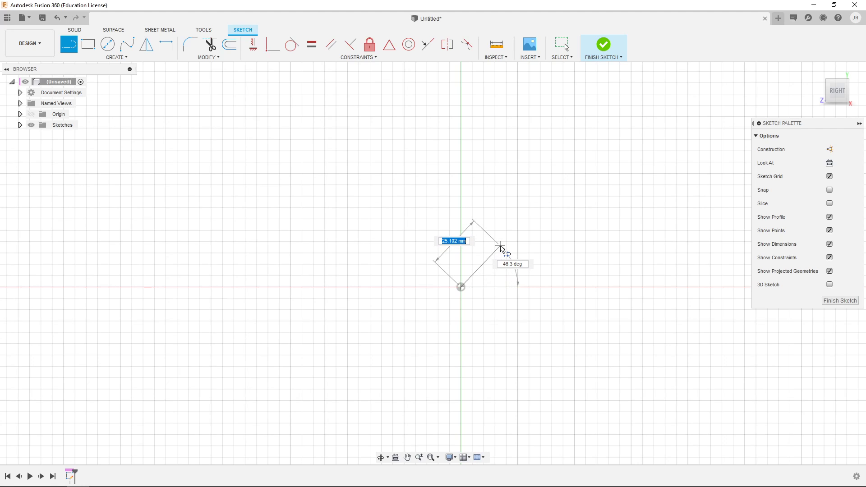
left_click(499, 246)
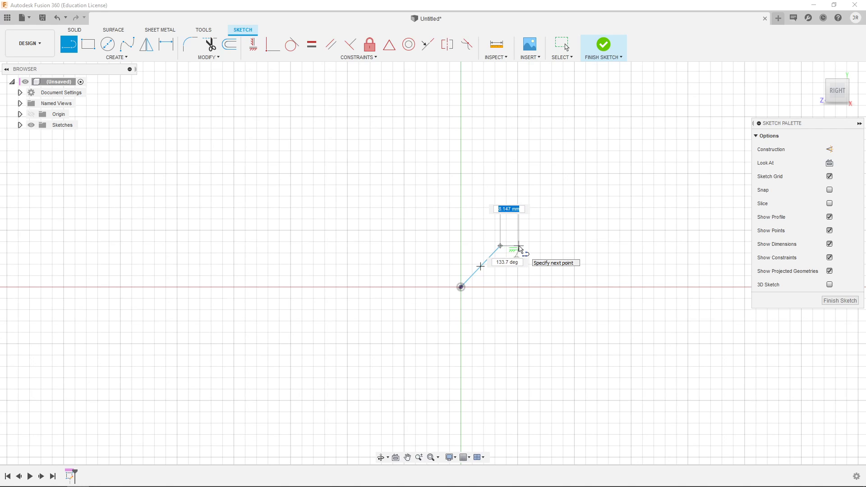
left_click(518, 247)
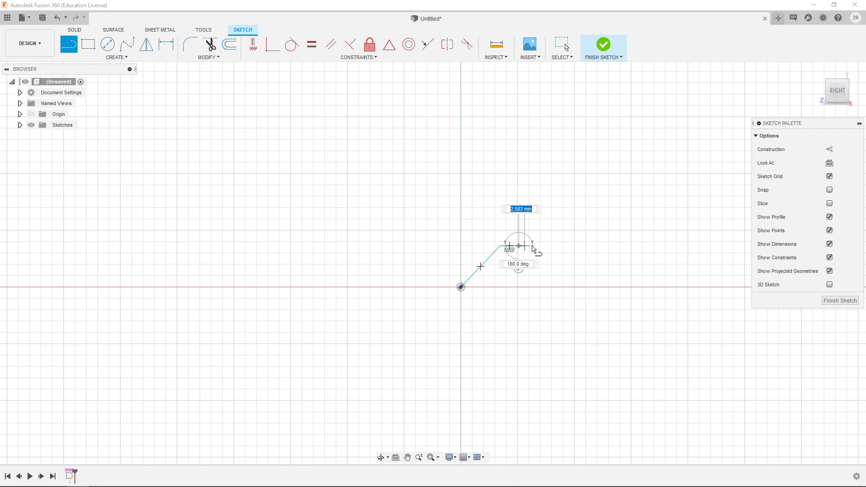
left_click(518, 287)
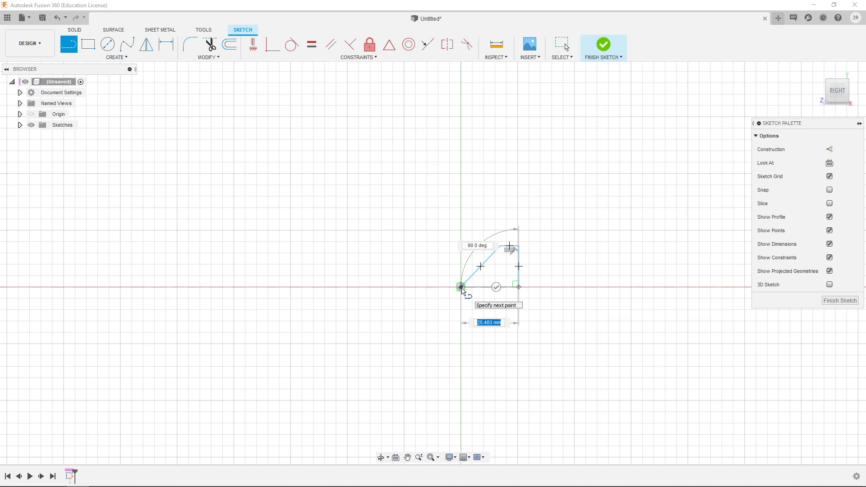
left_click(461, 288)
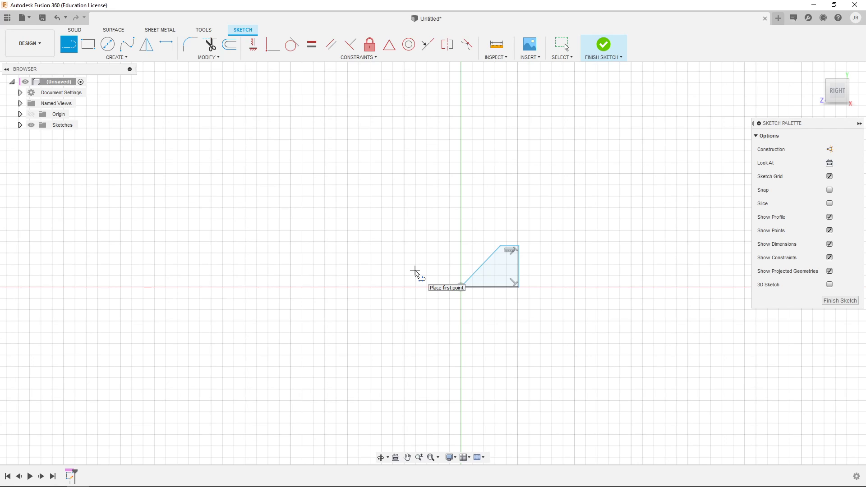
key("Escape")
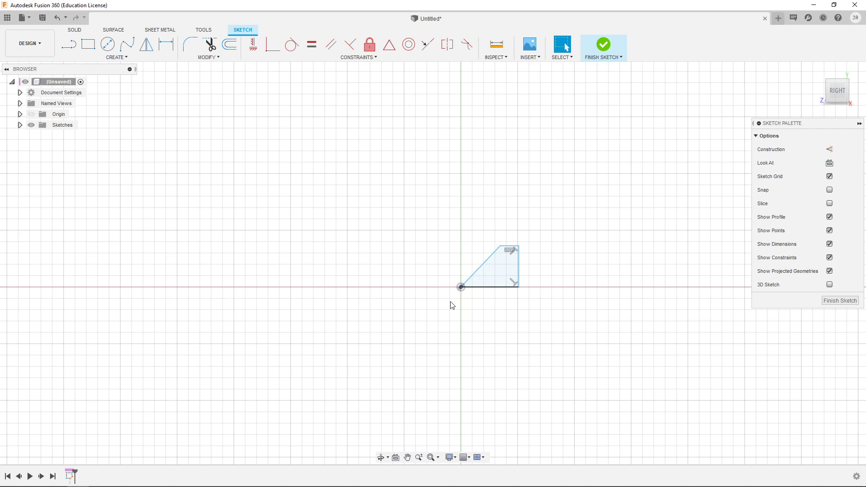
scroll(489, 293, "up", 5)
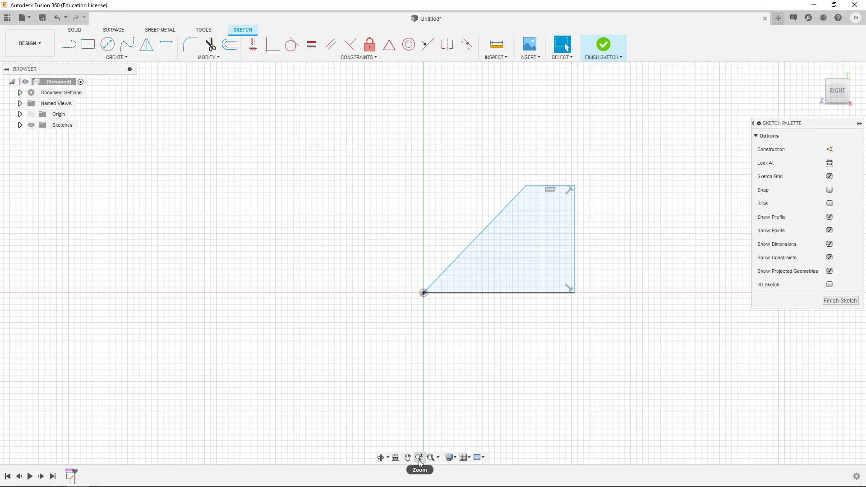
Step: Compare the side profile with the dimensioned couch.jpg drawing in Chrome and return to Fusion 360
middle_click_drag(544, 340, 468, 357)
key("Escape")
scroll(411, 325, "up", 2)
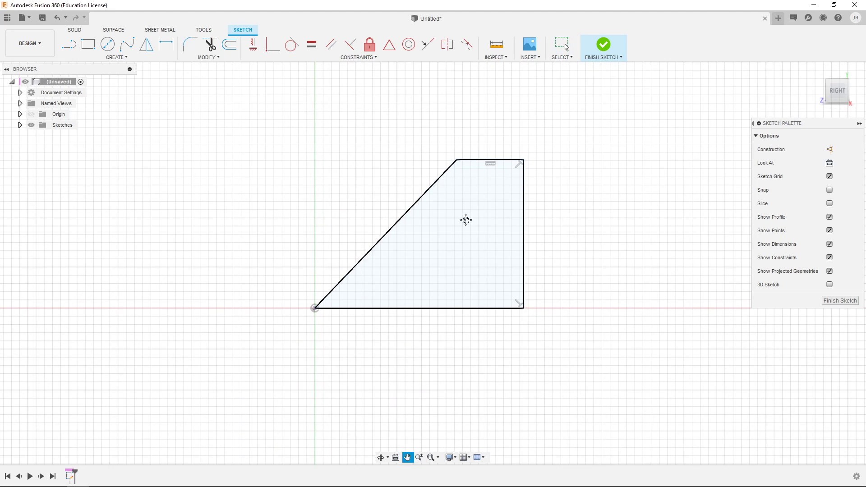
middle_click_drag(464, 218, 468, 239)
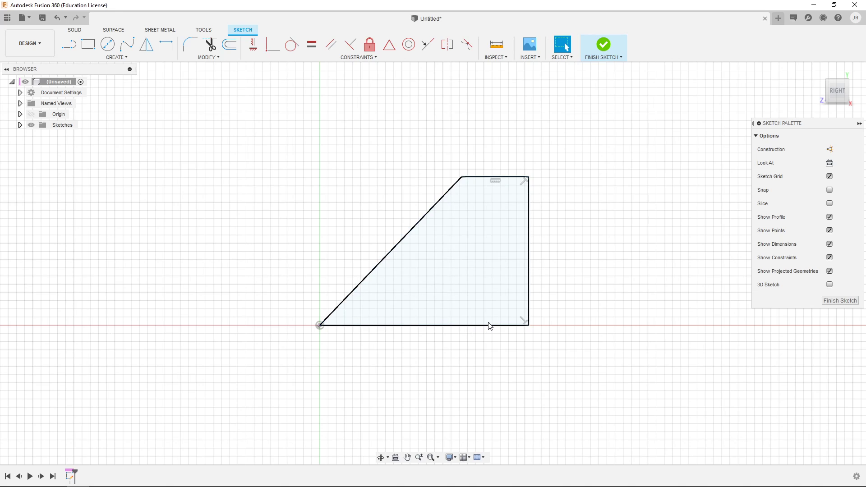
key("alt+Tab")
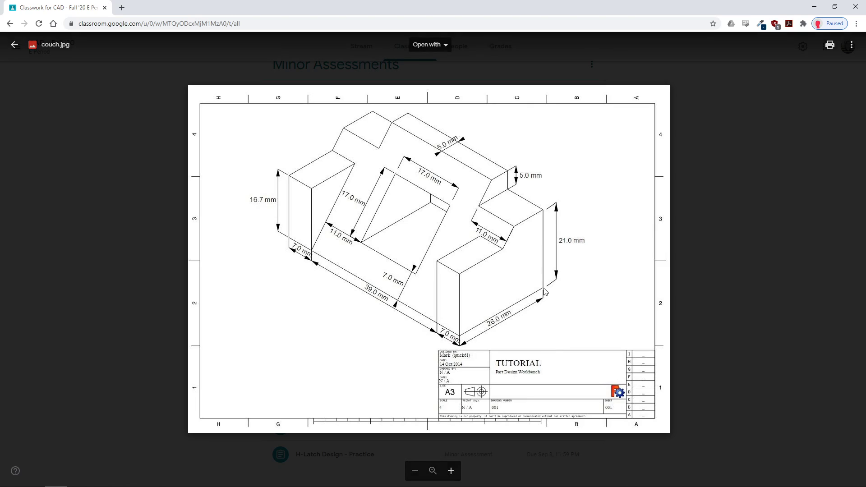
key("alt+Tab")
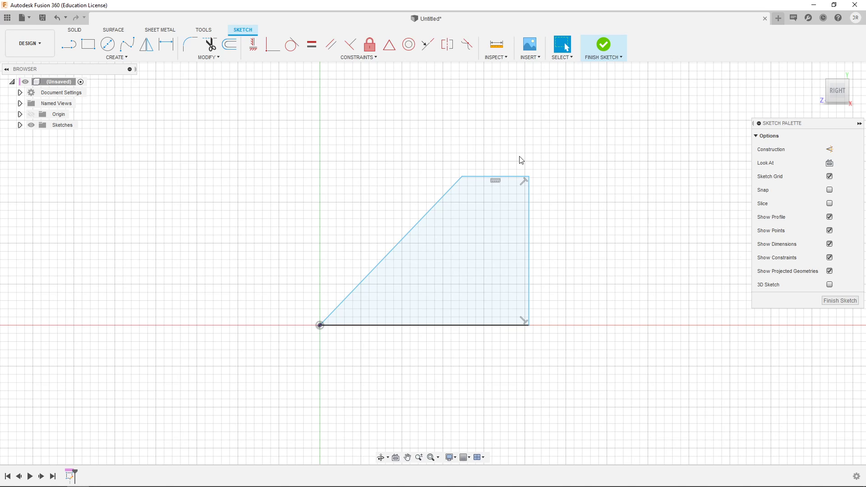
Step: Lower the profile's top line to a height of about 17.2 mm and move the back line to about 24.2 mm from the origin
mouse_move(515, 180)
left_mouse_down()
mouse_move(508, 266)
mouse_move(513, 174)
mouse_move(505, 158)
mouse_move(485, 207)
mouse_move(499, 197)
mouse_move(505, 151)
mouse_move(502, 192)
left_mouse_up()
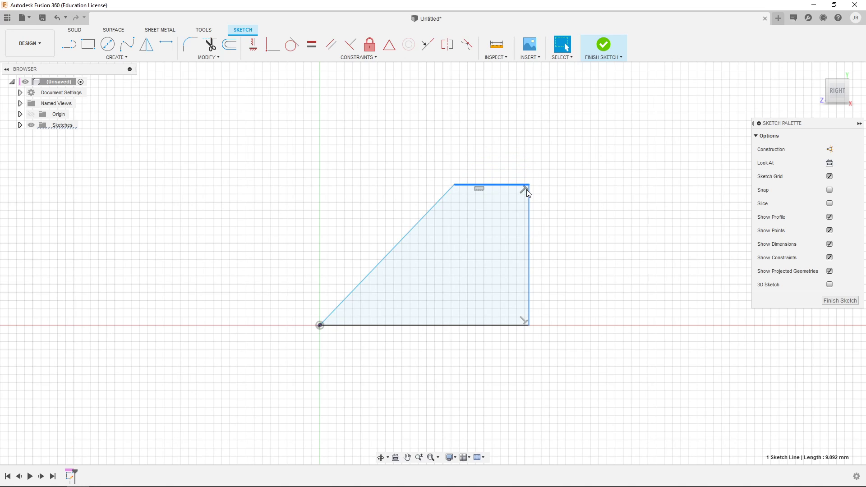
mouse_move(530, 253)
left_mouse_down()
mouse_move(564, 253)
mouse_move(544, 273)
mouse_move(514, 282)
mouse_move(541, 284)
left_mouse_up()
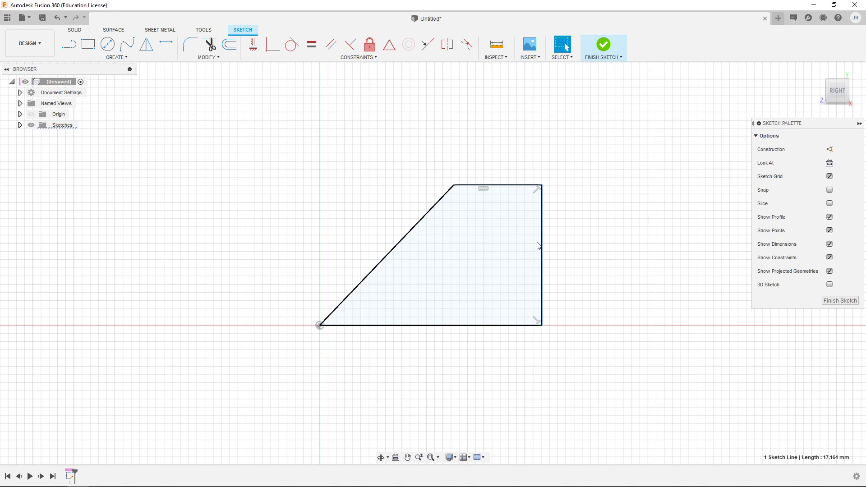
left_click_drag(541, 250, 520, 251)
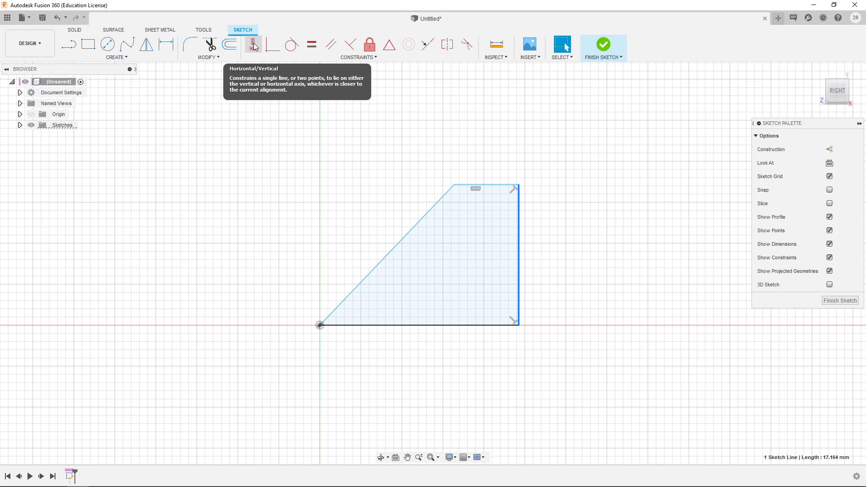
Step: Try to apply a Horizontal/Vertical constraint to the profile's back line
left_click(254, 45)
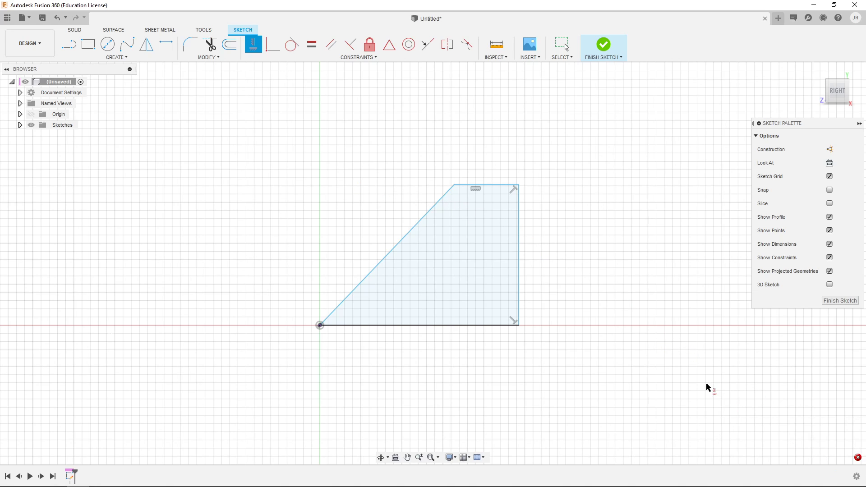
left_click(518, 256)
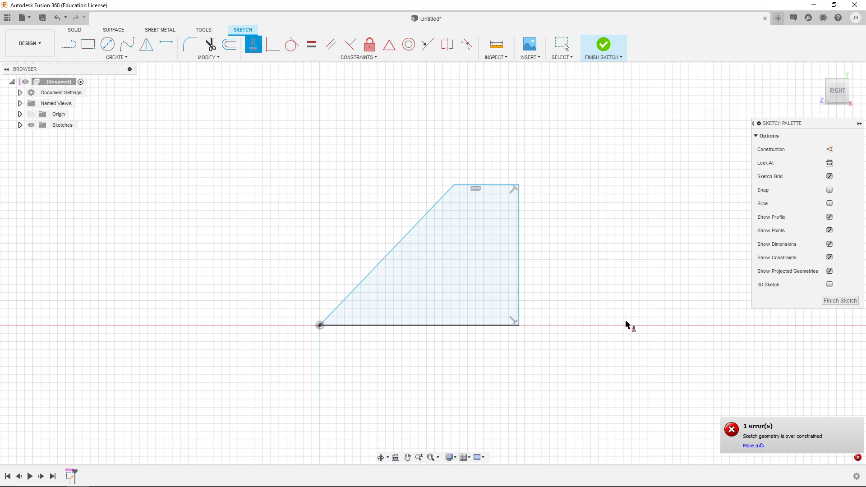
left_click(757, 448)
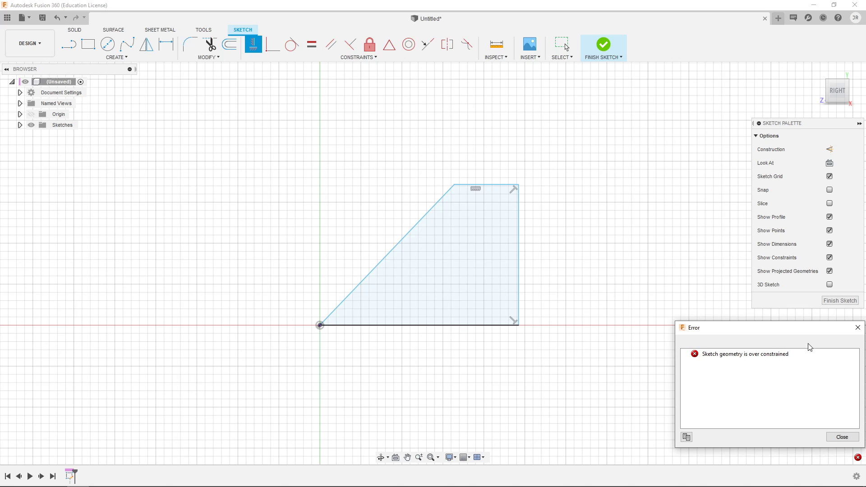
left_click(841, 436)
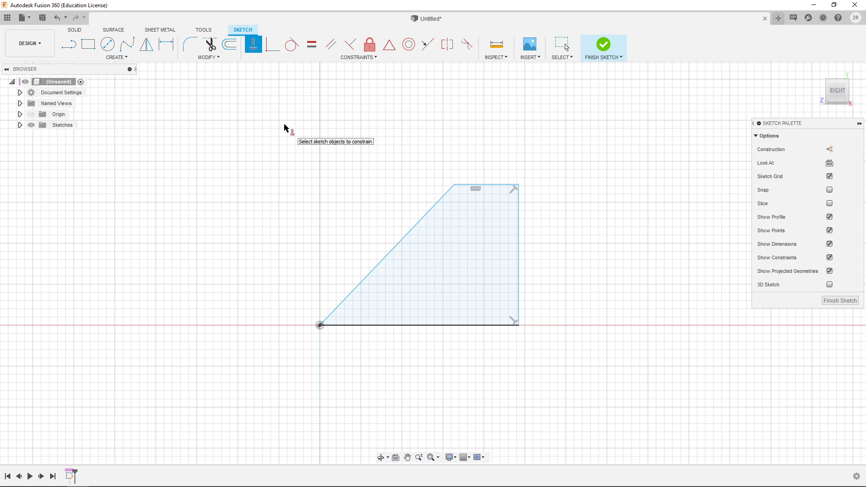
key("Escape")
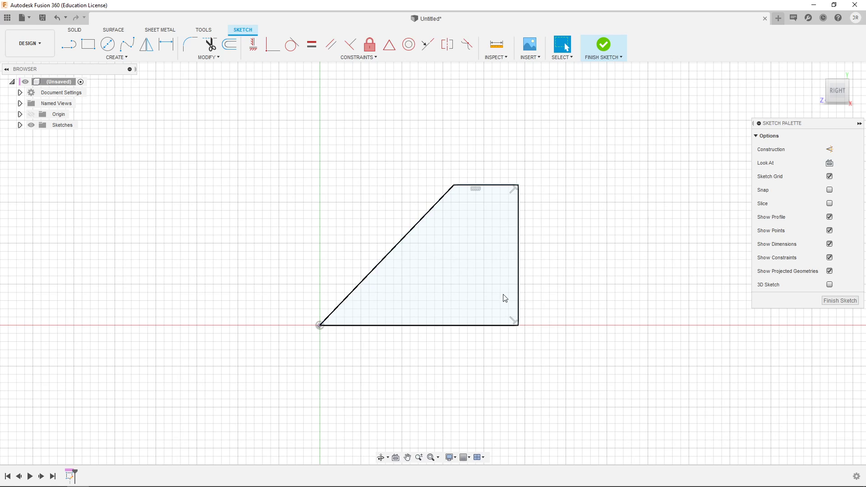
Step: Examine the constraints on the base line and corner points, check the base length on the couch drawing in Chrome, and return to Fusion 360
left_click(455, 327)
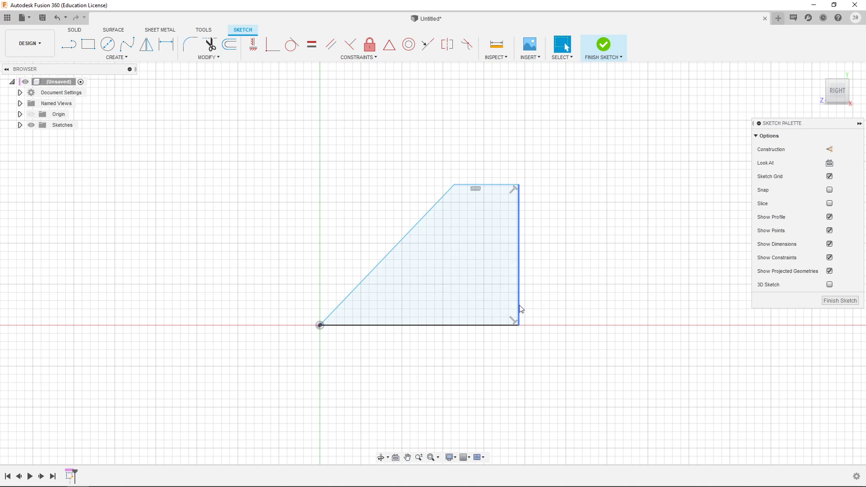
left_click(488, 326)
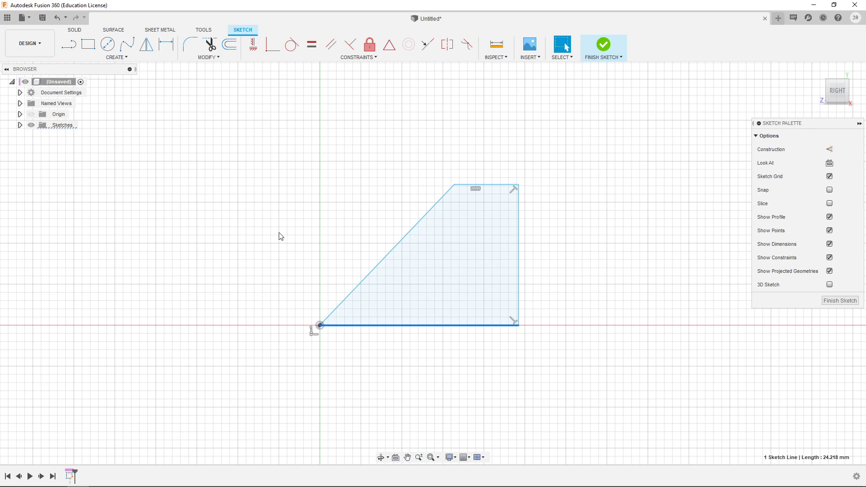
left_click(319, 325)
left_click_drag(352, 315, 417, 364)
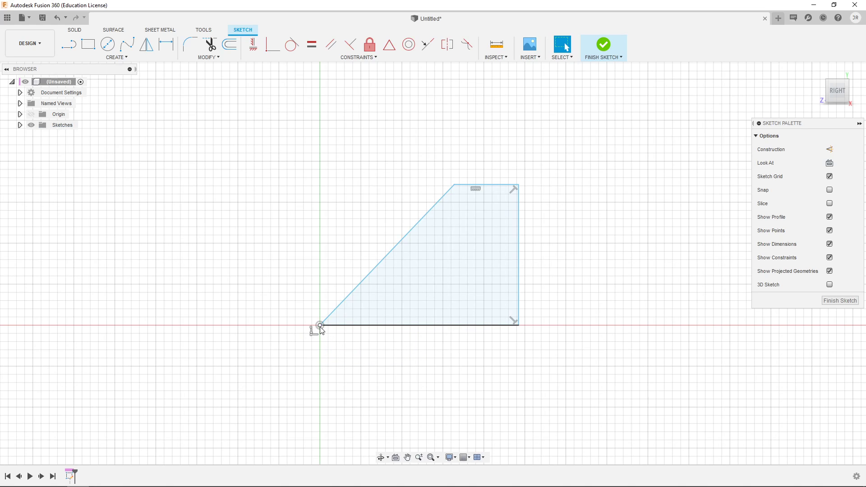
left_click(319, 325)
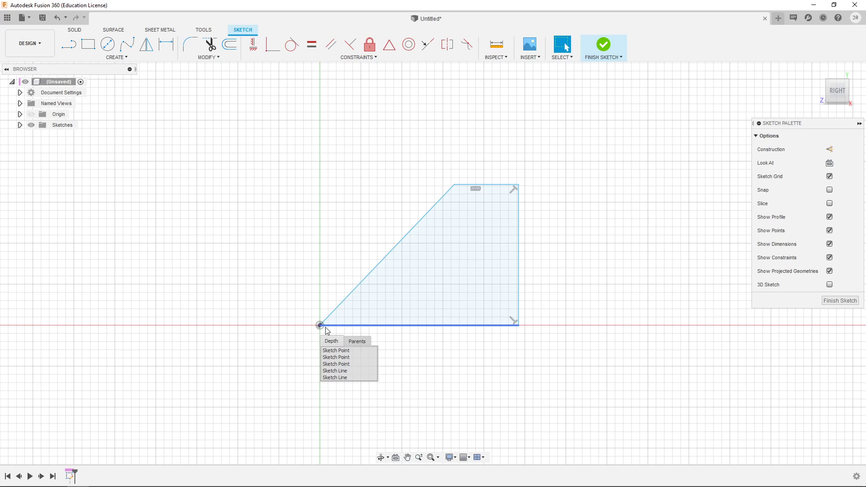
left_click(454, 184)
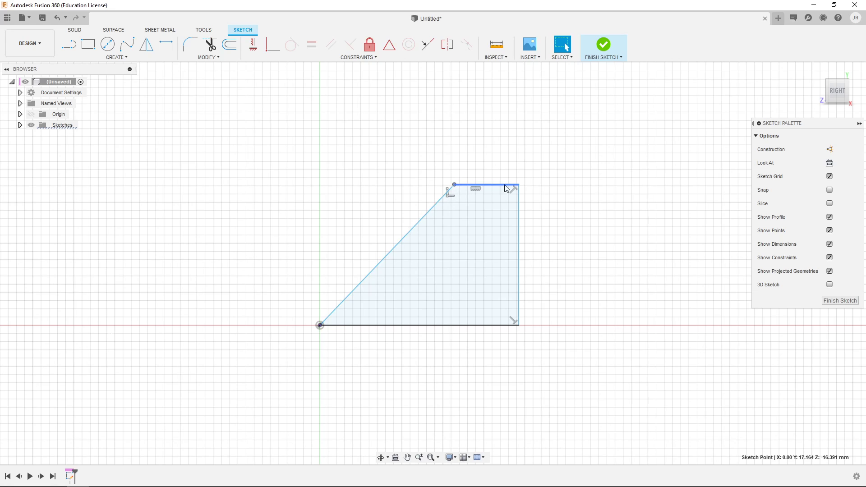
left_click(518, 185)
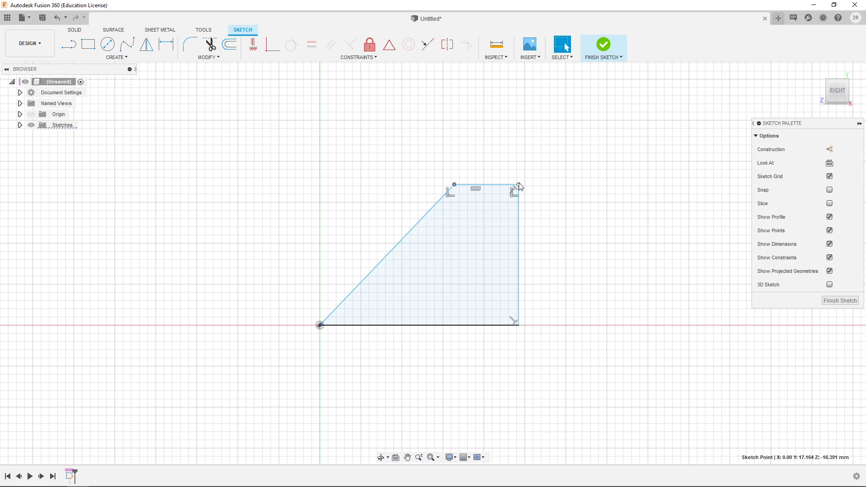
left_click(518, 325)
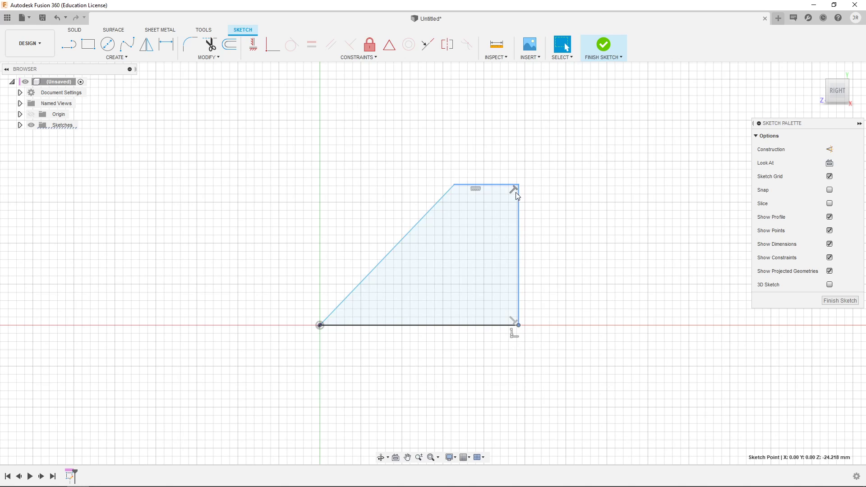
left_click(516, 187)
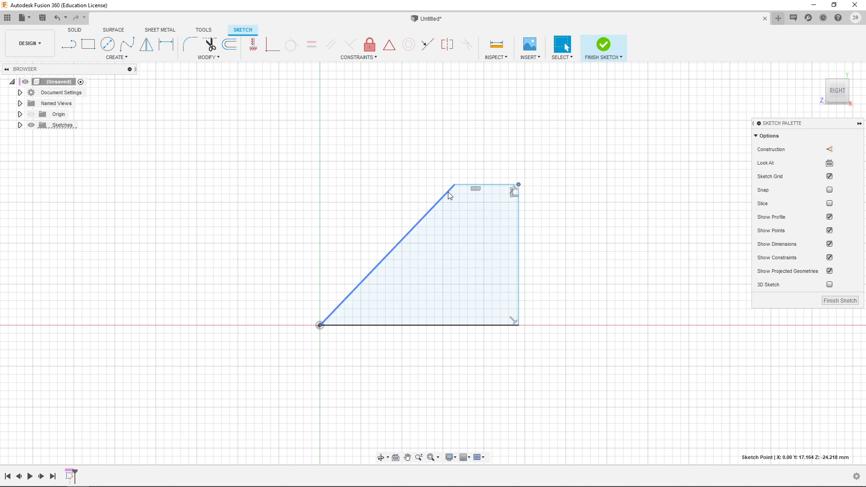
key("alt+Tab")
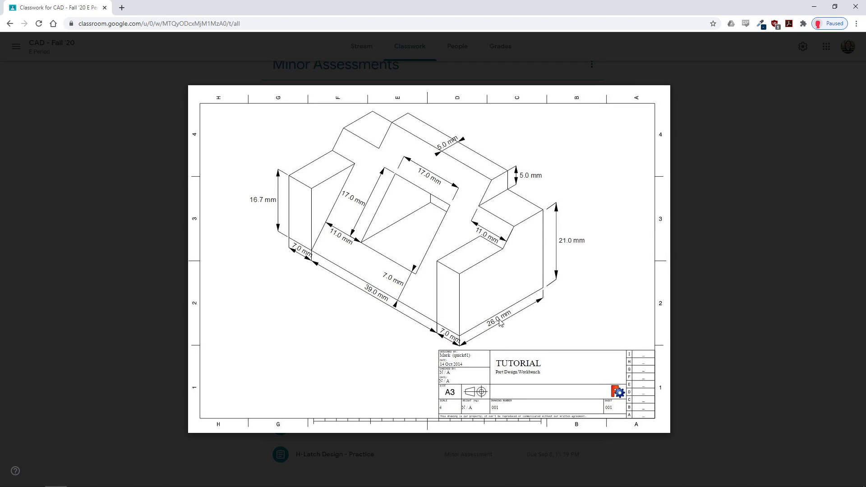
key("alt+Tab")
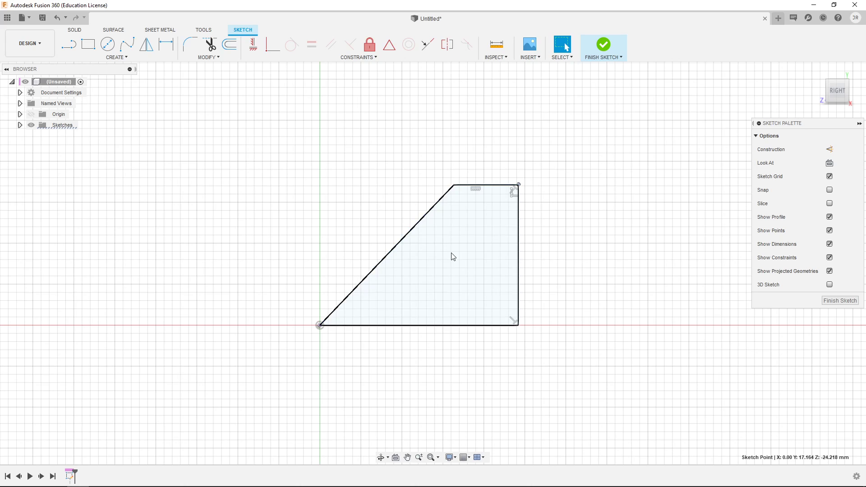
left_click(413, 326)
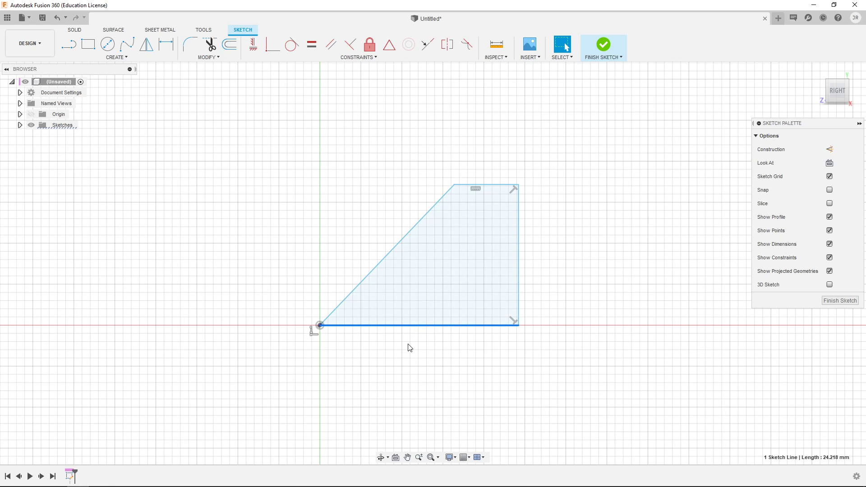
left_click(120, 59)
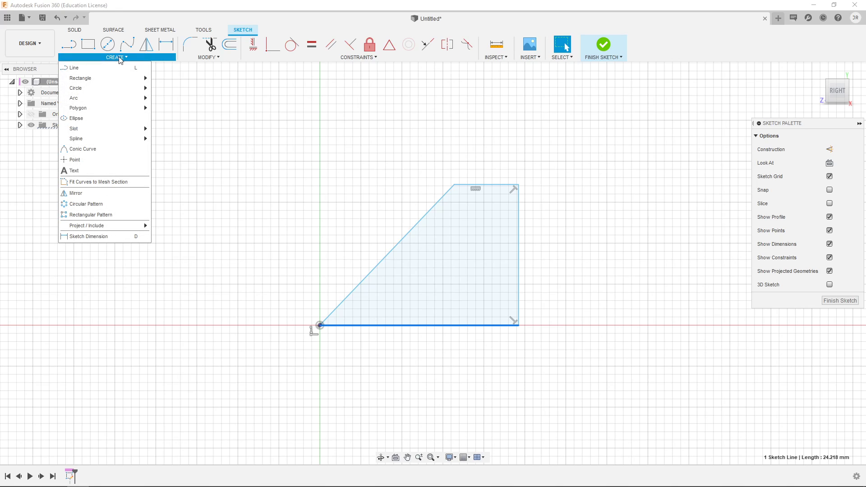
left_click(135, 237)
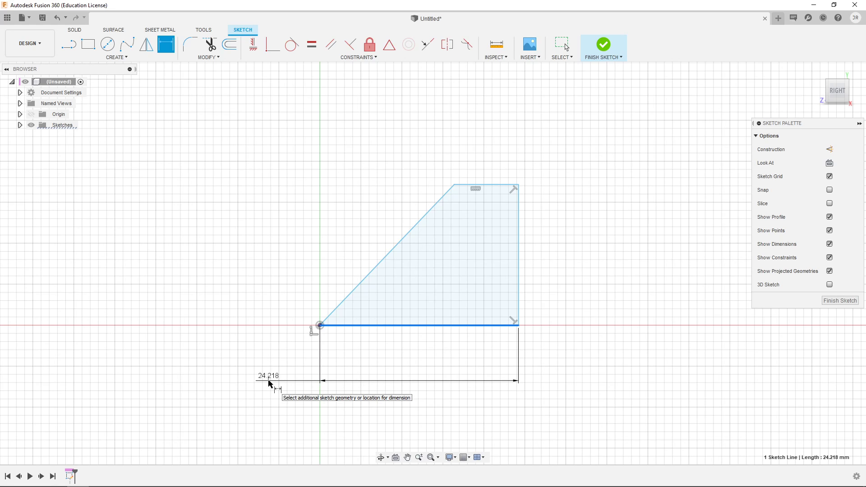
key("Escape")
key("Escape")
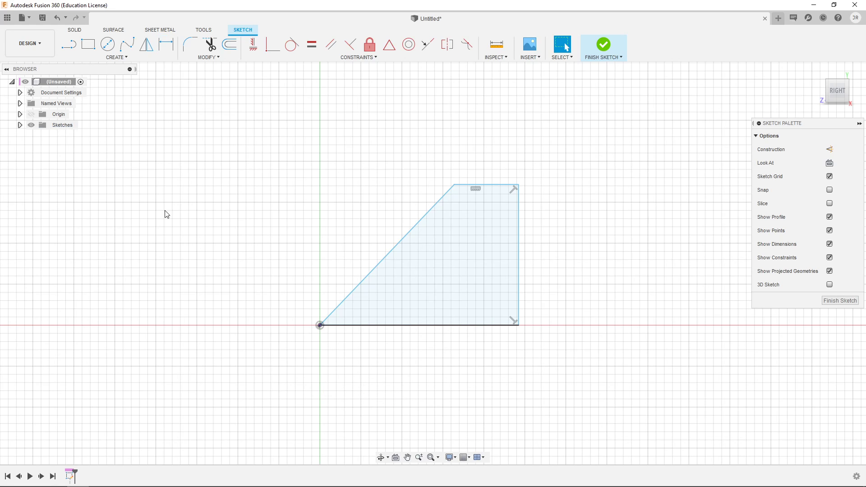
Step: Dimension the profile's base line at 26 mm, placing the dimension below it
left_click(95, 62)
left_click(106, 210)
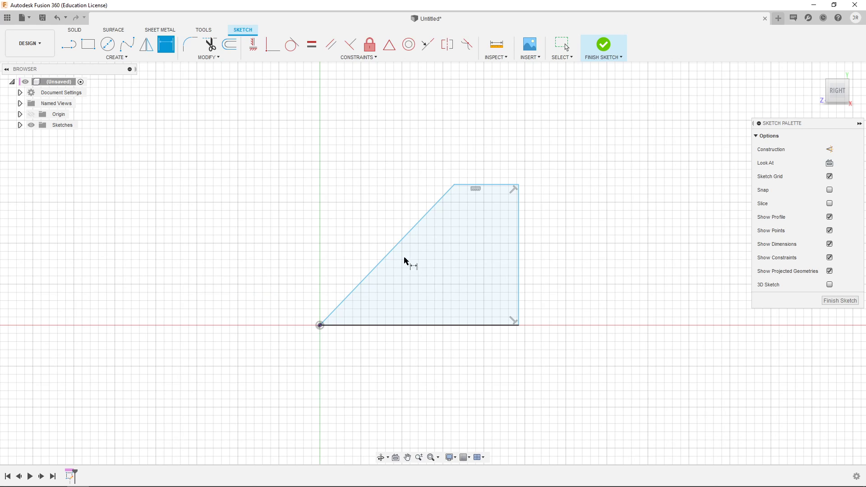
left_click(417, 326)
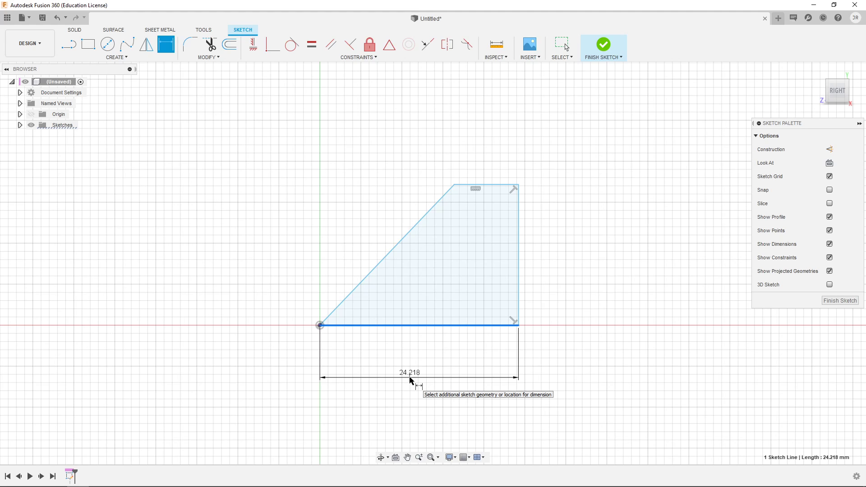
left_click(409, 378)
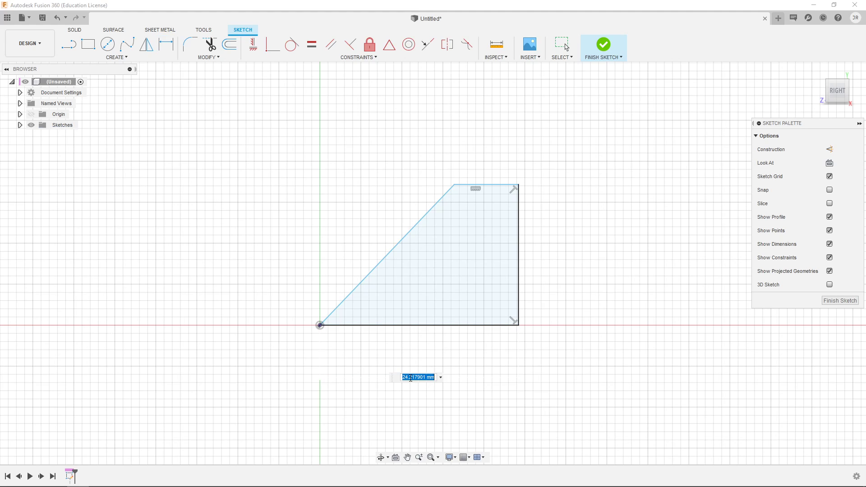
type("26")
key("Return")
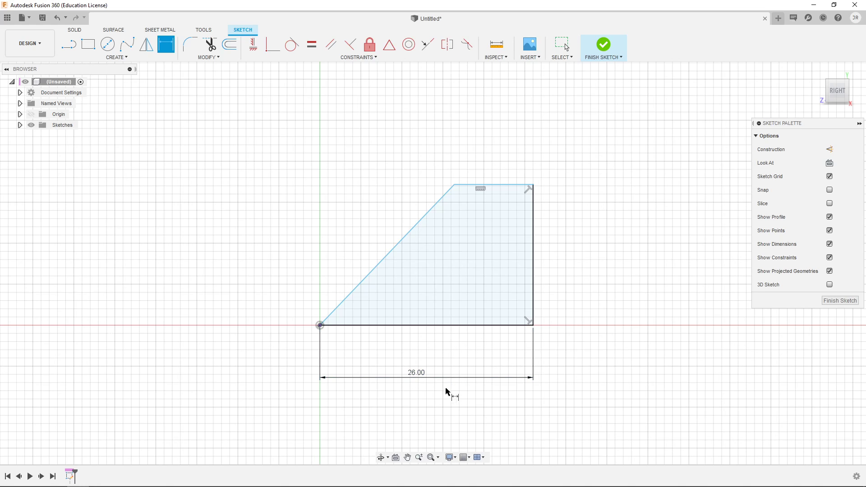
Step: Reposition the base line's dimension closer beneath the profile and re-enter its value unchanged at 26 mm
key("Escape")
left_click_drag(419, 375, 431, 352)
key("d")
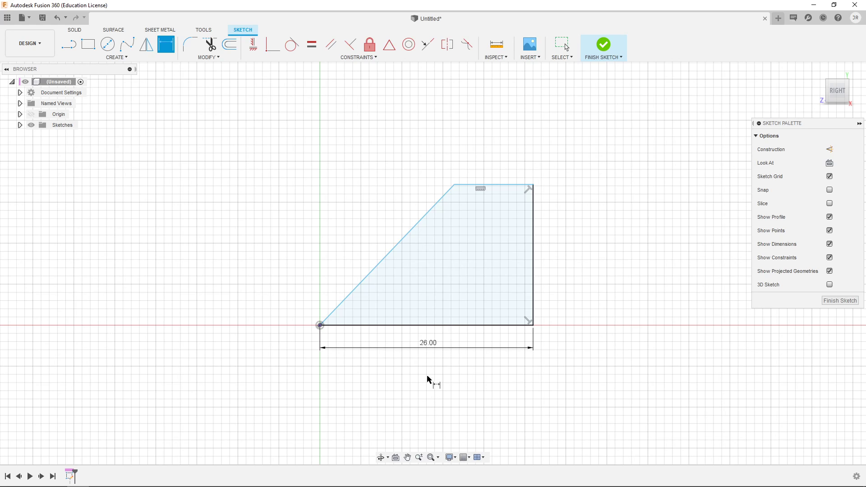
double_click(430, 344)
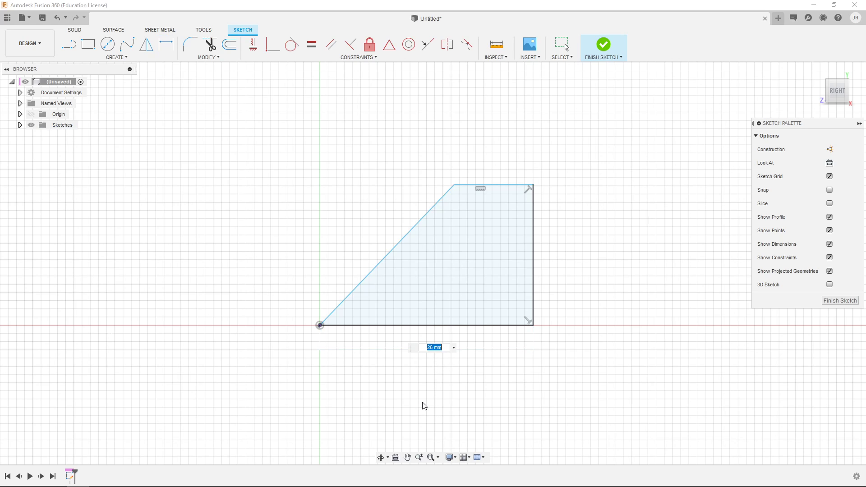
key("Return")
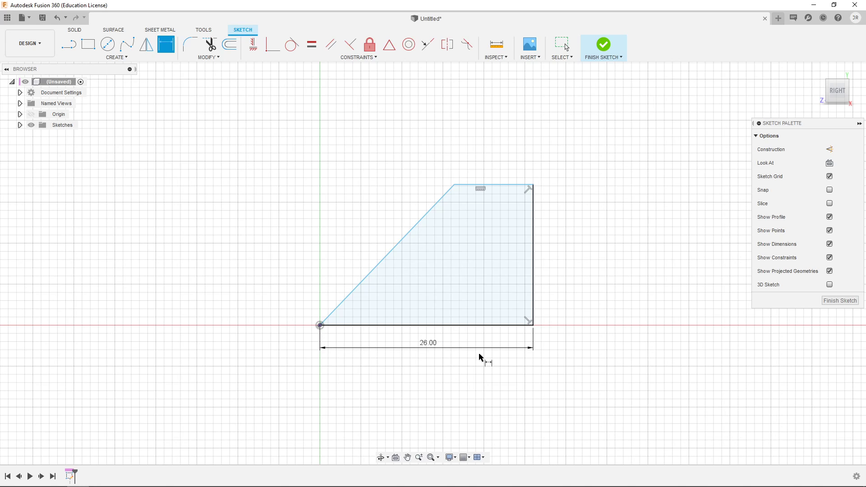
key("Escape")
mouse_move(432, 346)
left_mouse_down()
mouse_move(436, 312)
mouse_move(441, 358)
left_mouse_up()
Step: Examine the profile's corner points and base line, check the back height on the couch drawing in Chrome, and return to Fusion 360
key("d")
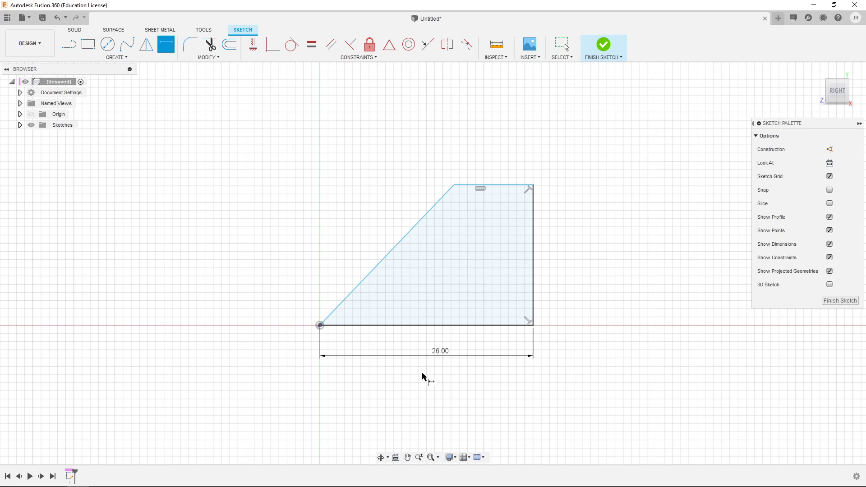
left_click(350, 293)
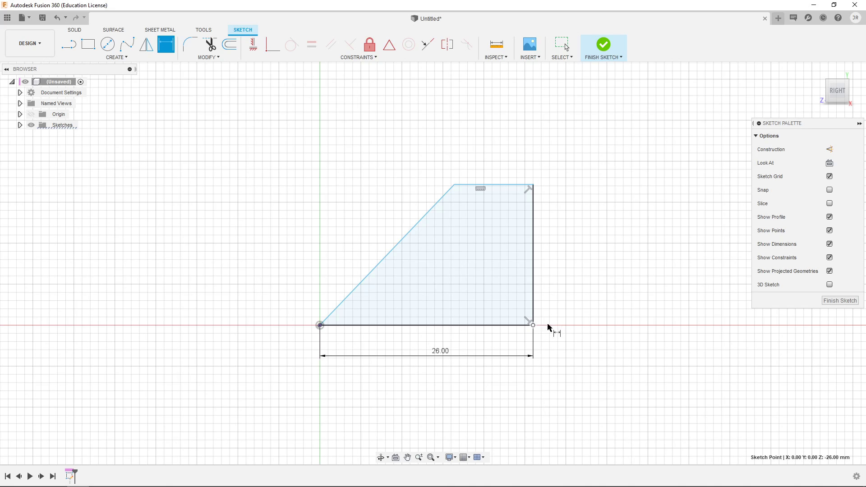
left_click(533, 325)
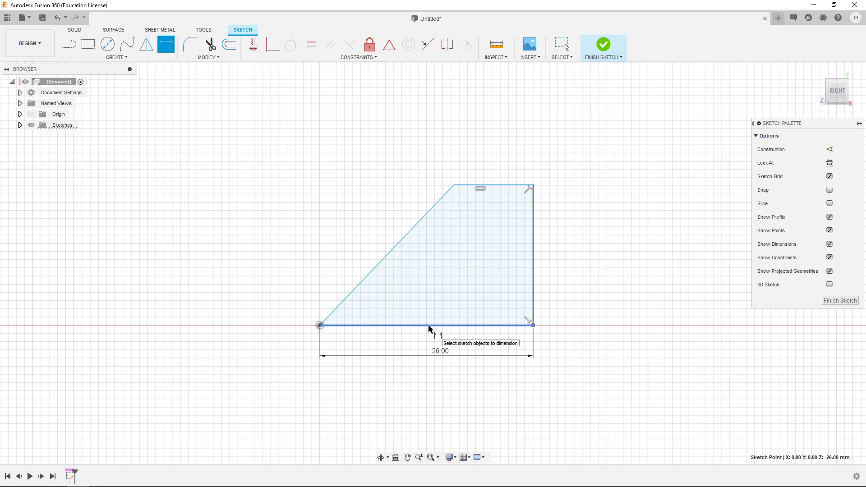
key("alt+Tab")
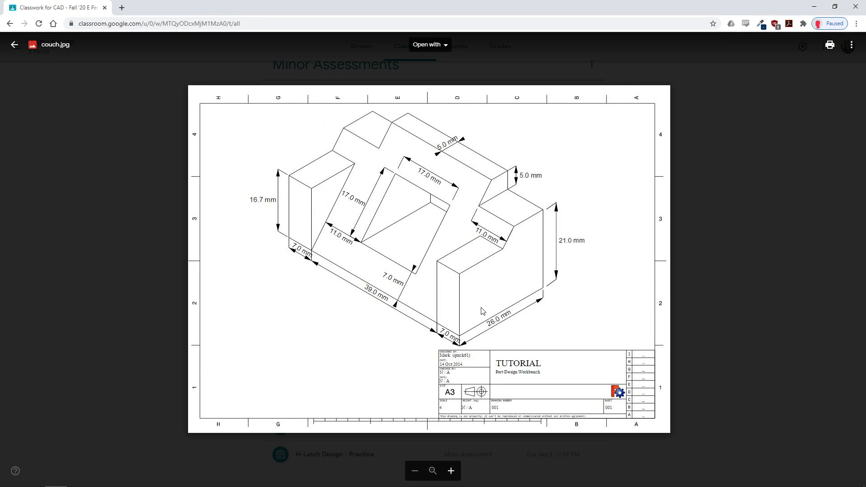
key("alt+Tab")
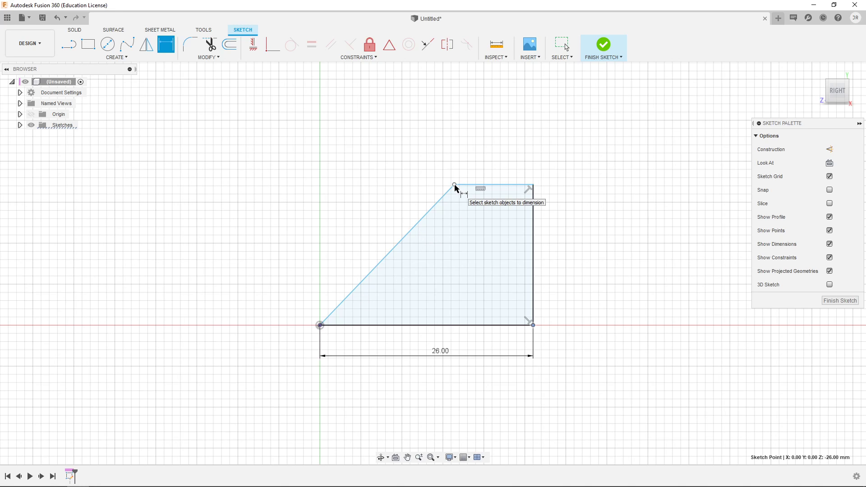
key("alt+Tab")
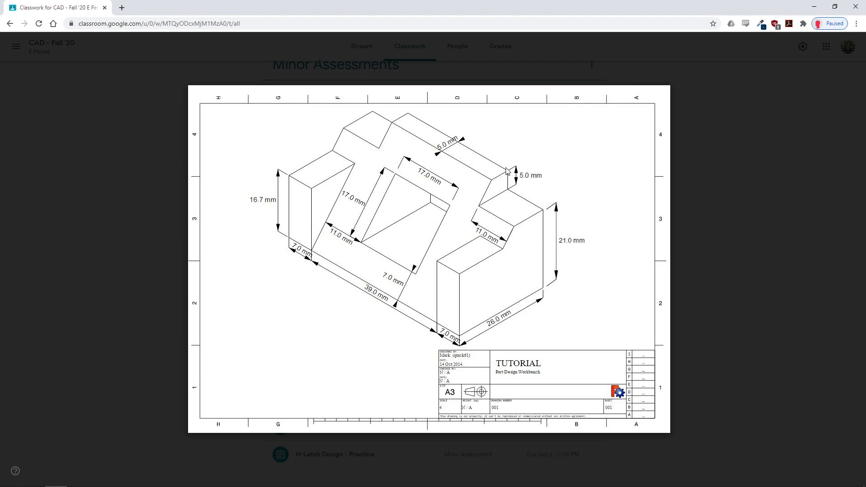
key("alt+Tab")
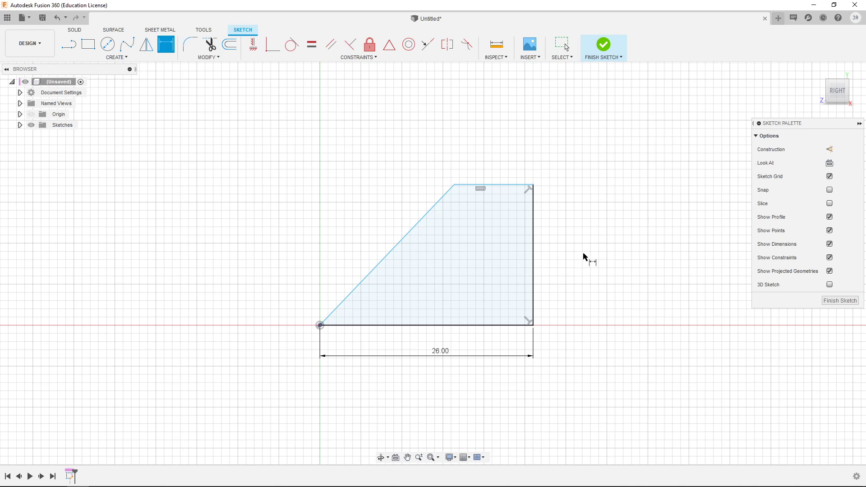
Step: Dimension the profile's vertical back line at 26 mm, placing the dimension outside the profile
left_click(533, 265)
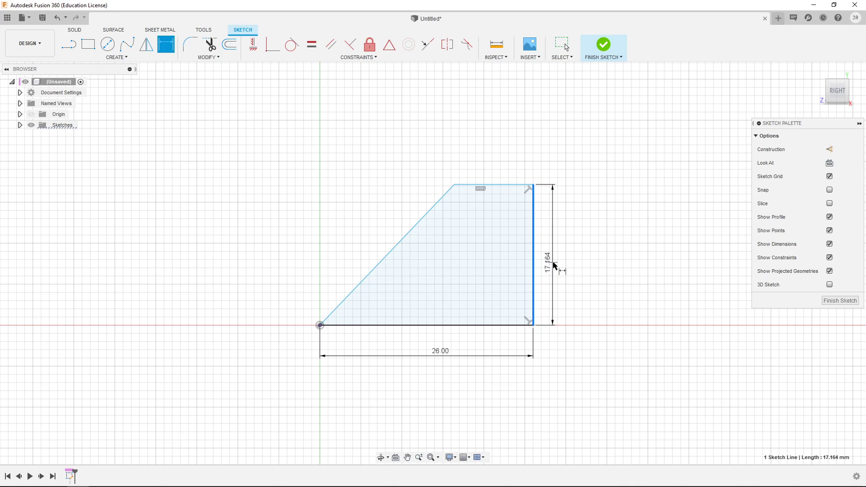
left_click(593, 268)
type("2")
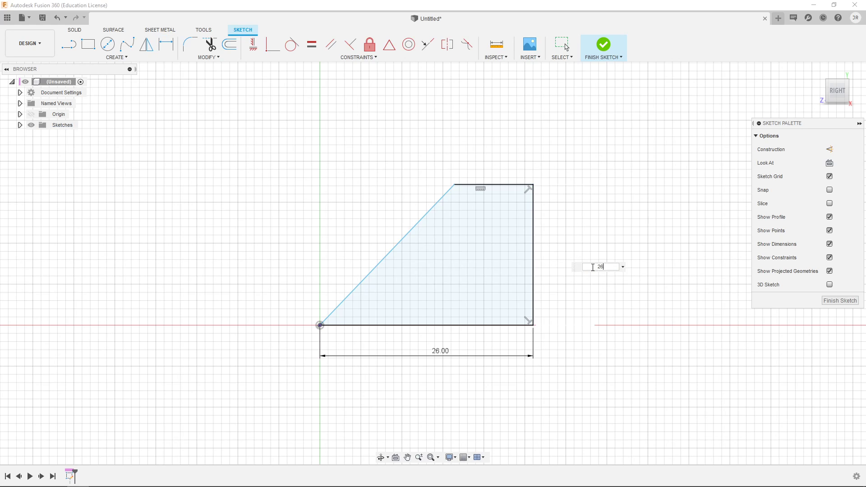
type("6")
key("Return")
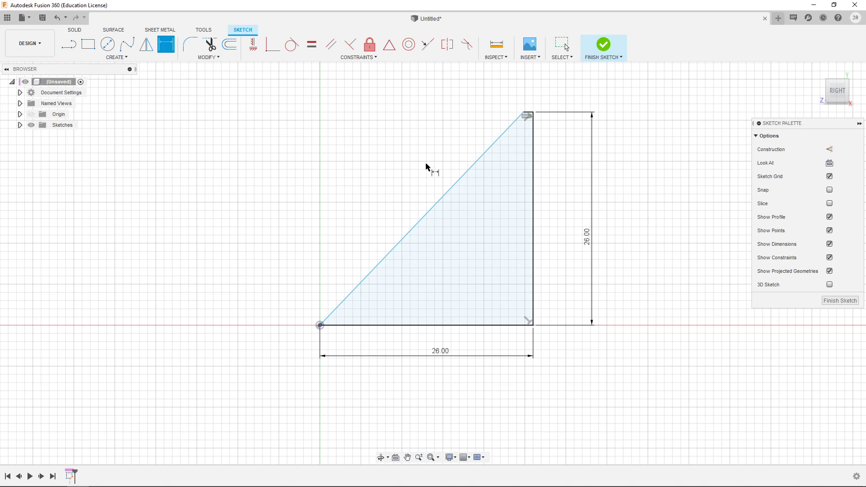
Step: Check the top width on the couch drawing in Chrome, and in Fusion 360 dimension the profile's short top line at 5 mm, above it
scroll(537, 112, "up", 10)
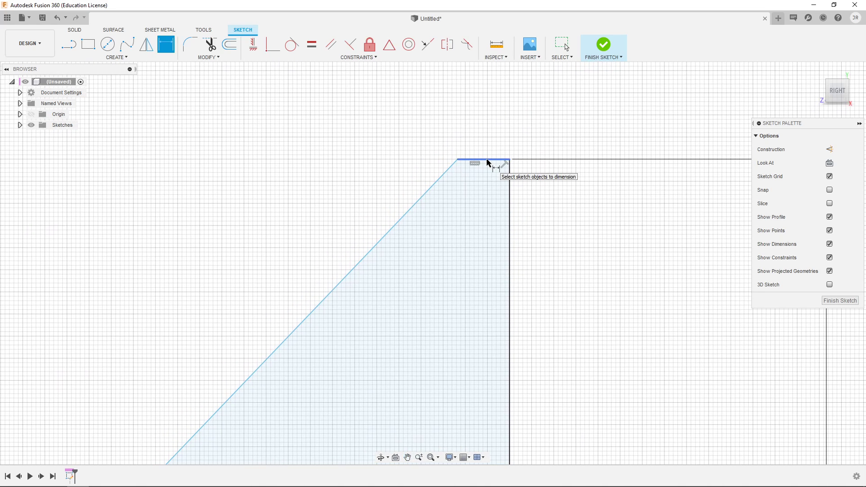
key("alt+Tab")
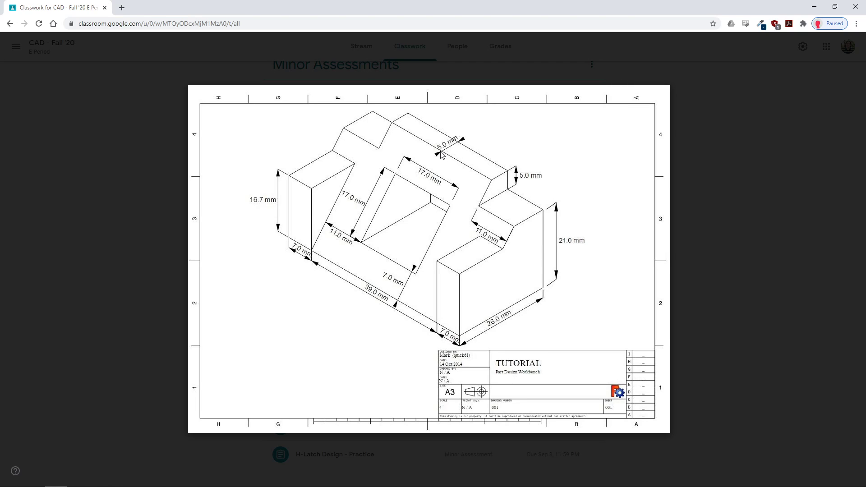
key("alt+Tab")
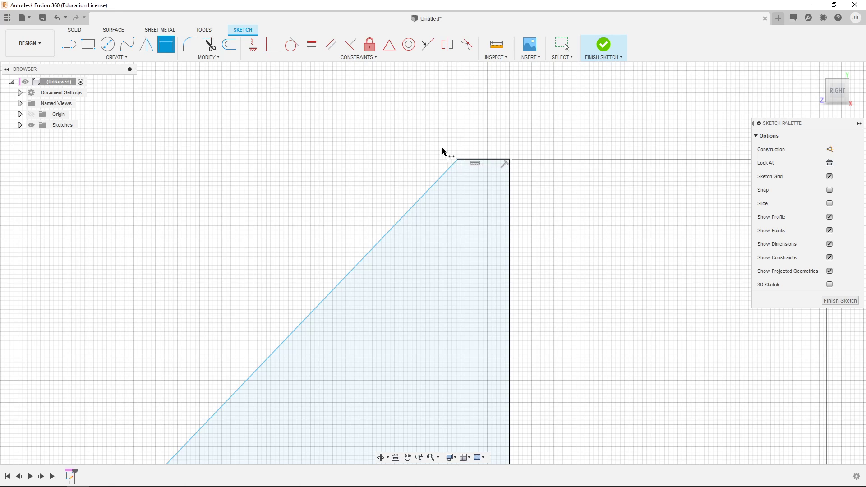
middle_click_drag(510, 160, 460, 193)
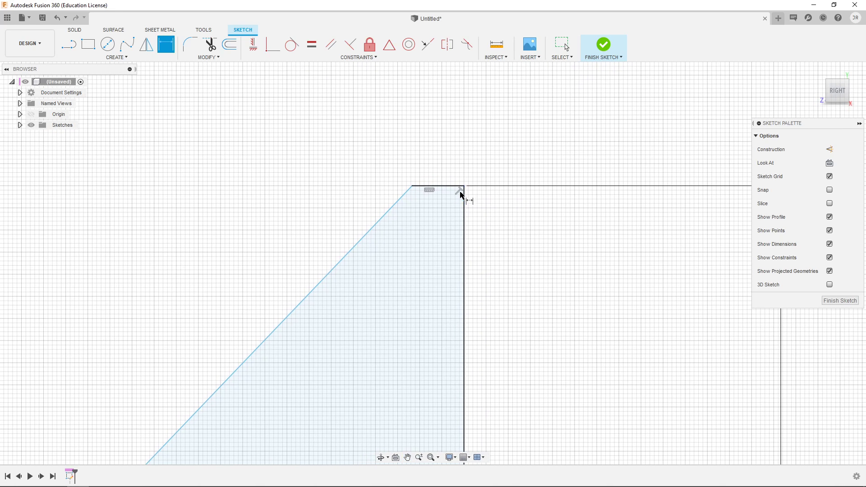
scroll(446, 197, "down", 3)
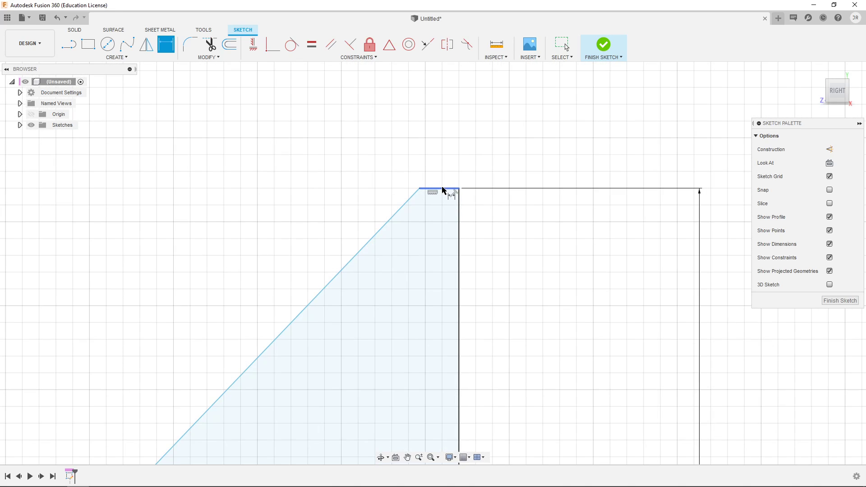
left_click(442, 188)
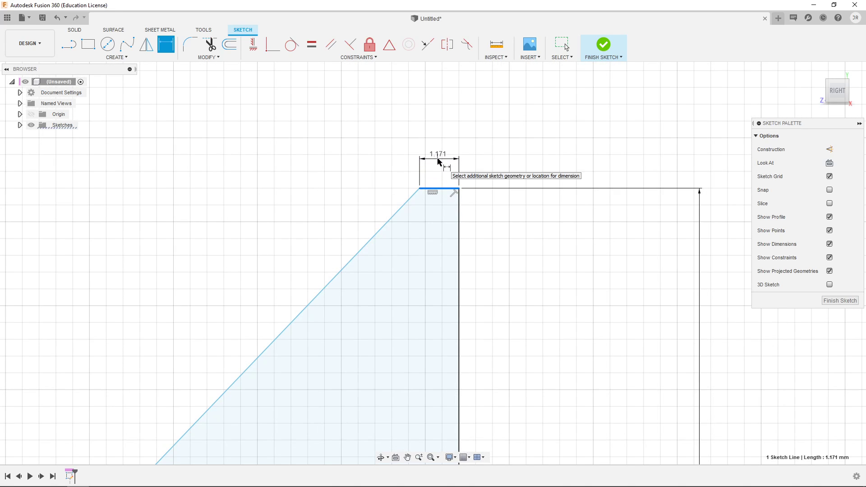
left_click(437, 161)
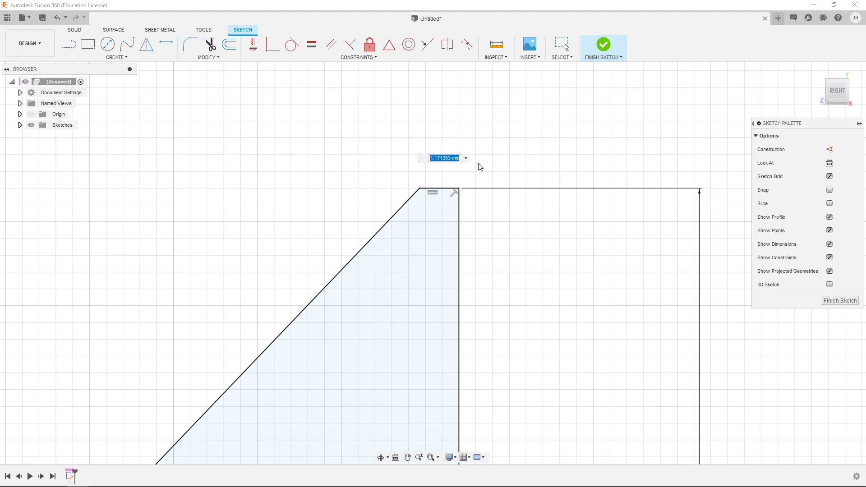
type("5")
key("Return")
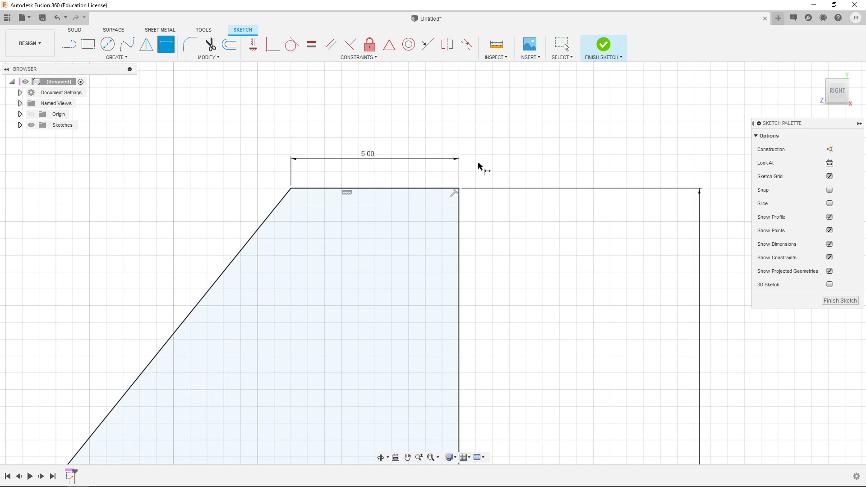
Step: Examine the dimensioned profile by selecting its slanted line, origin corner point and top line to review how each is constrained
scroll(344, 248, "down", 5)
middle_click_drag(344, 248, 397, 155)
key("d")
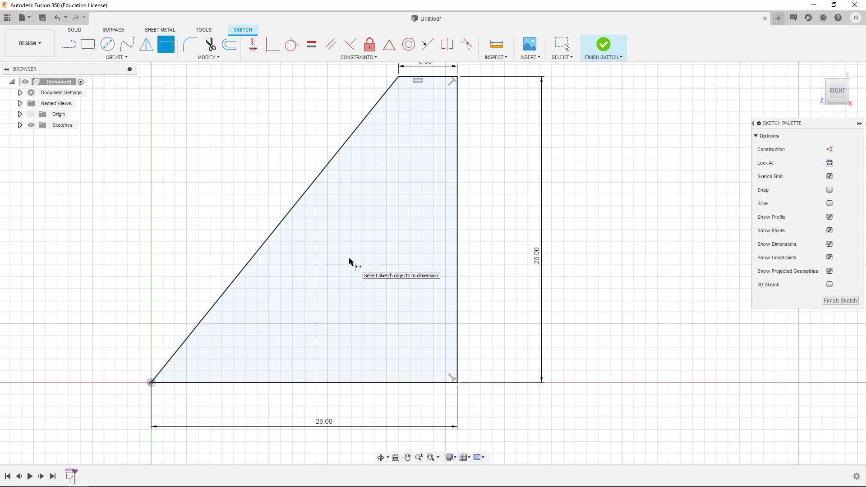
key("Escape")
scroll(398, 214, "up", 1)
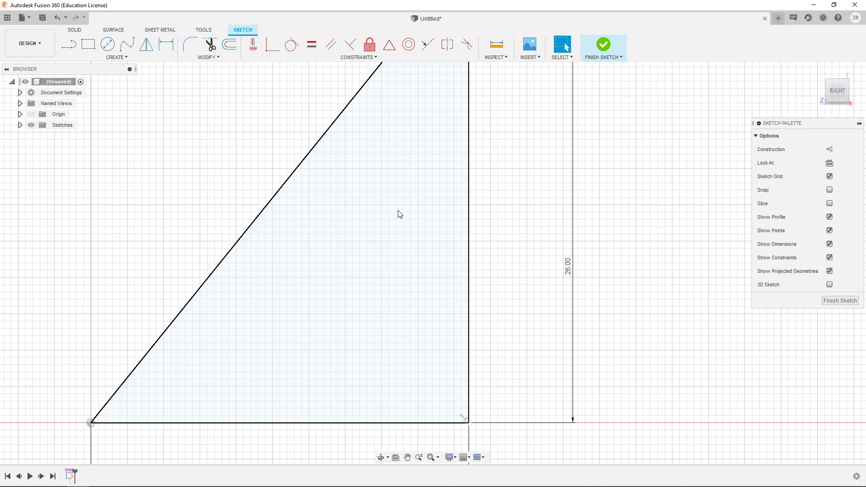
scroll(386, 214, "down", 3)
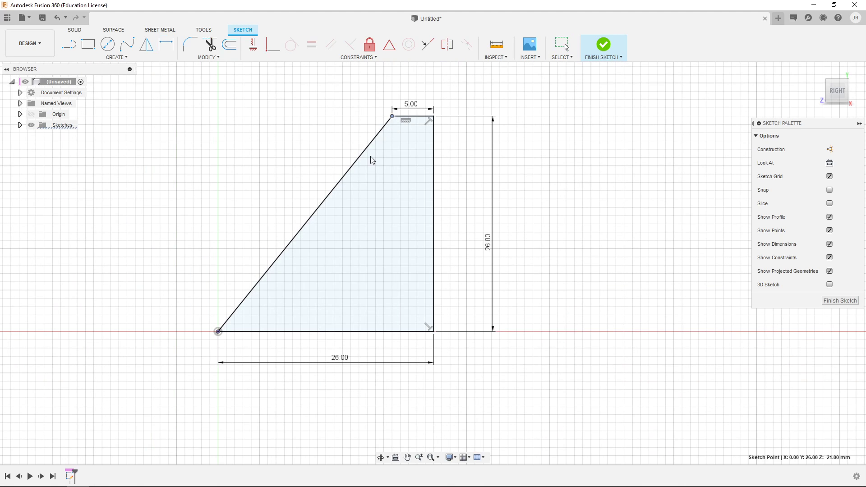
left_click(309, 224)
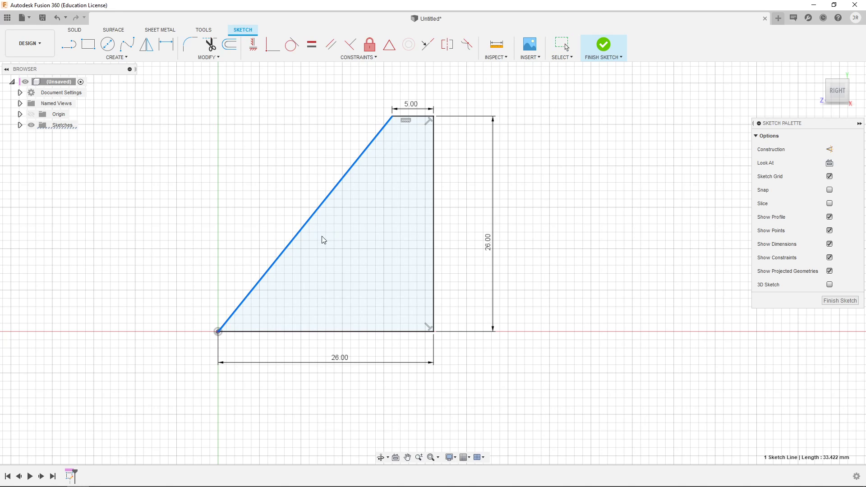
key("Escape")
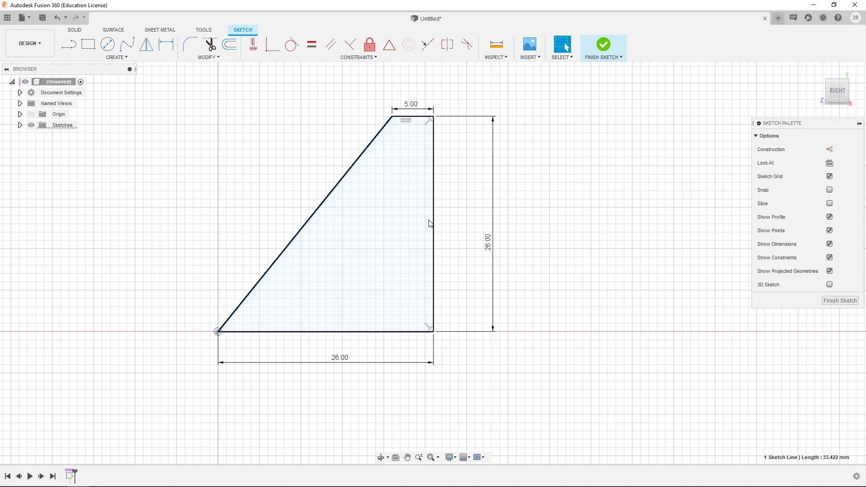
left_click(227, 320)
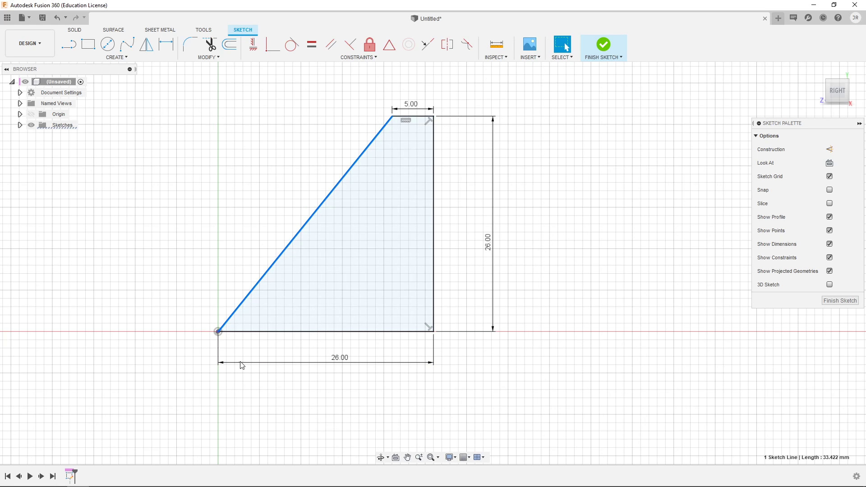
left_click(218, 332)
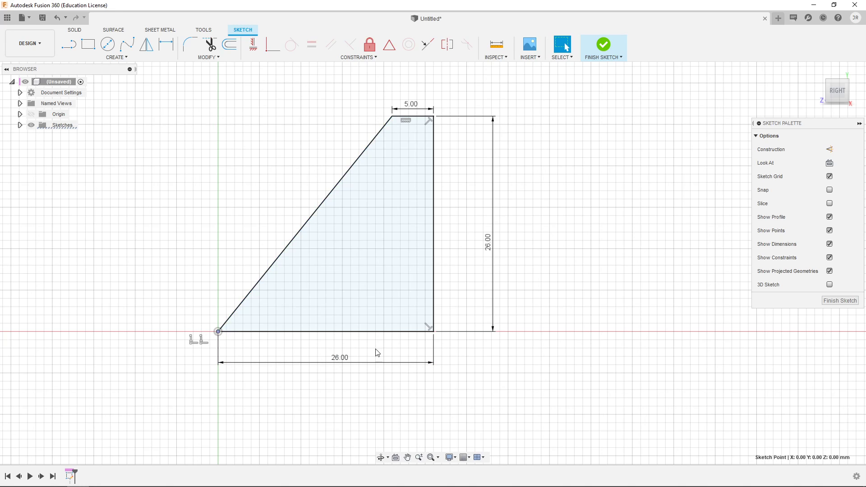
left_click(420, 117)
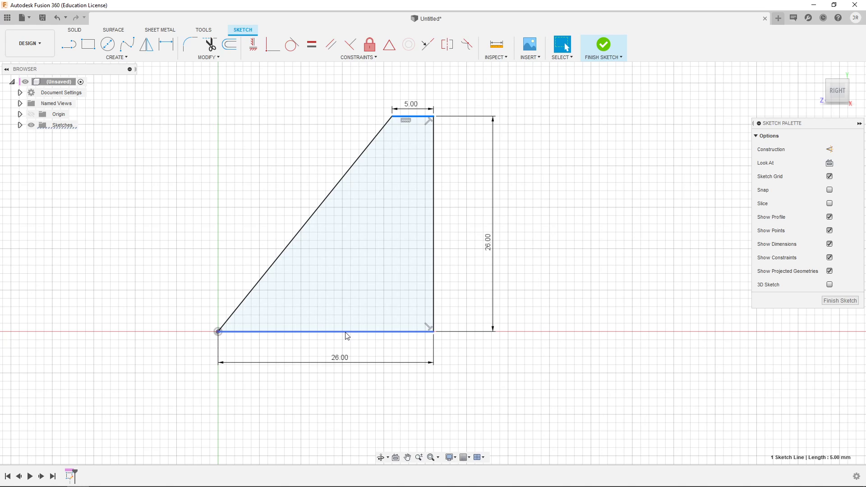
left_click(294, 236)
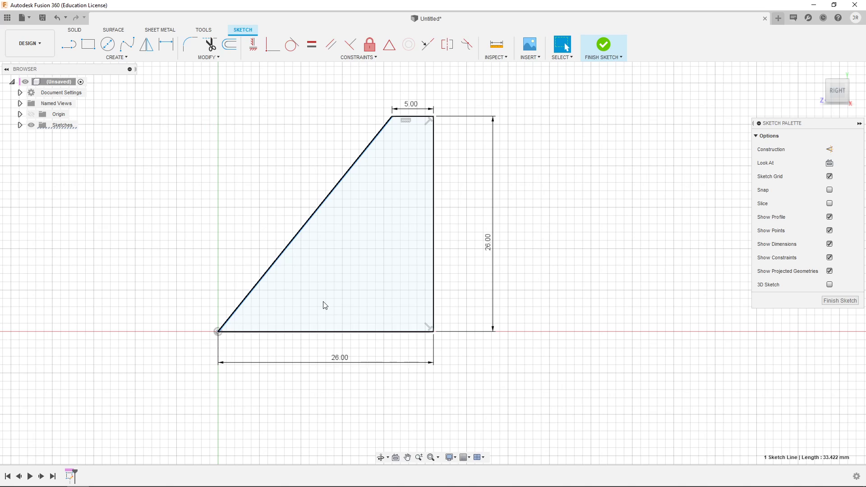
left_click(465, 353)
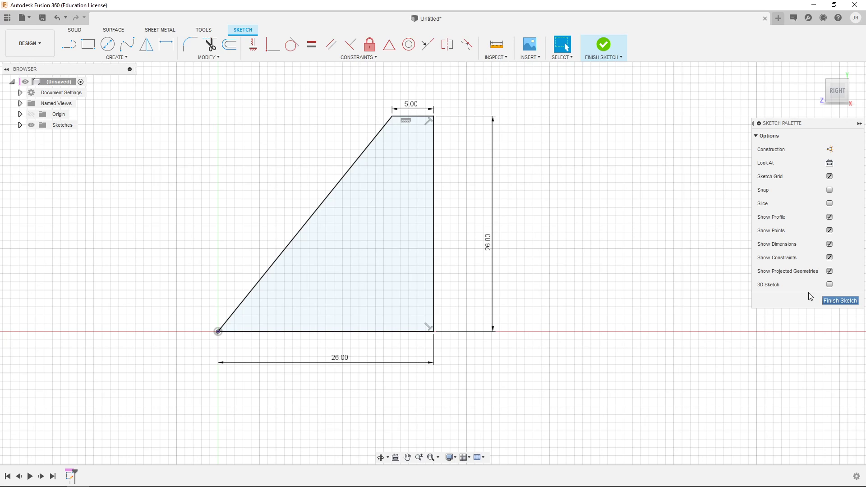
Step: Finish the side profile sketch and show it in the home view, enlarged around the profile
left_click(602, 46)
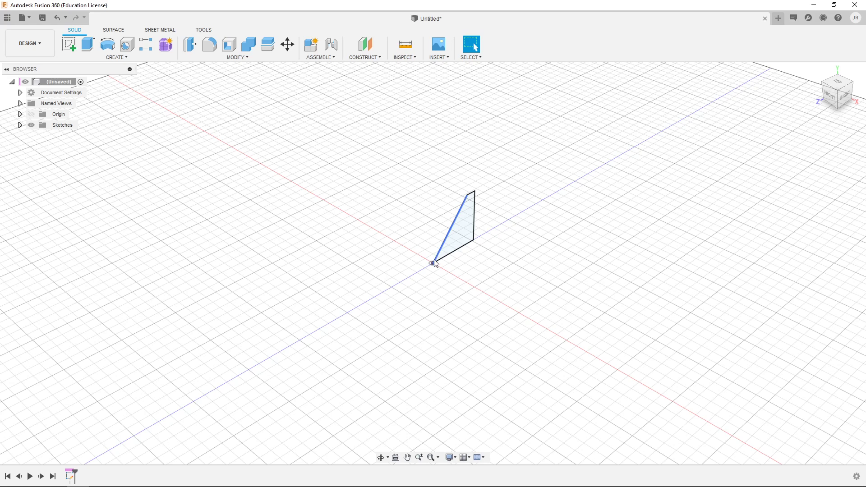
mouse_move(567, 204)
middle_mouse_down()
mouse_move(513, 296)
mouse_move(531, 262)
mouse_move(528, 250)
middle_mouse_up()
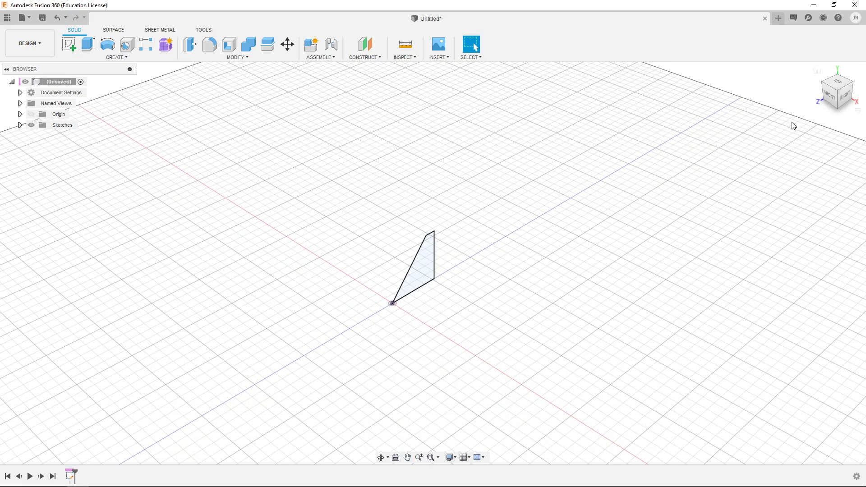
mouse_move(829, 98)
left_mouse_down()
mouse_move(806, 81)
mouse_move(791, 87)
mouse_move(747, 70)
mouse_move(787, 84)
mouse_move(819, 81)
left_mouse_up()
left_click(816, 70)
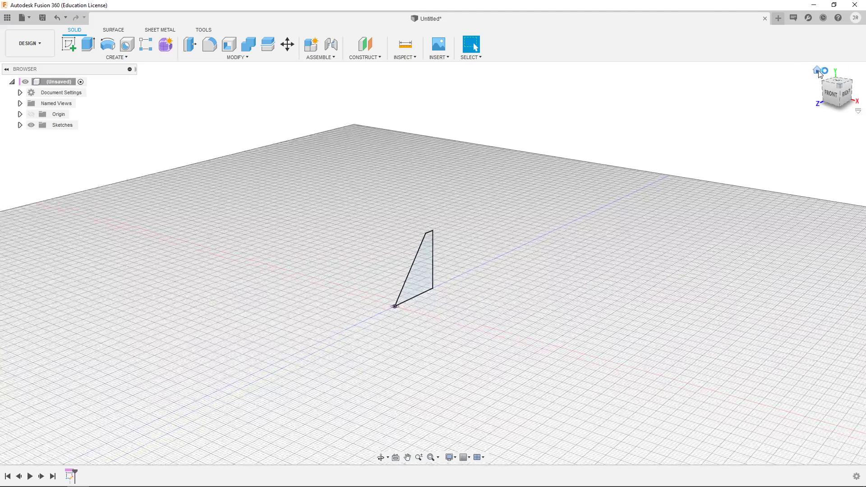
scroll(523, 305, "down", 3)
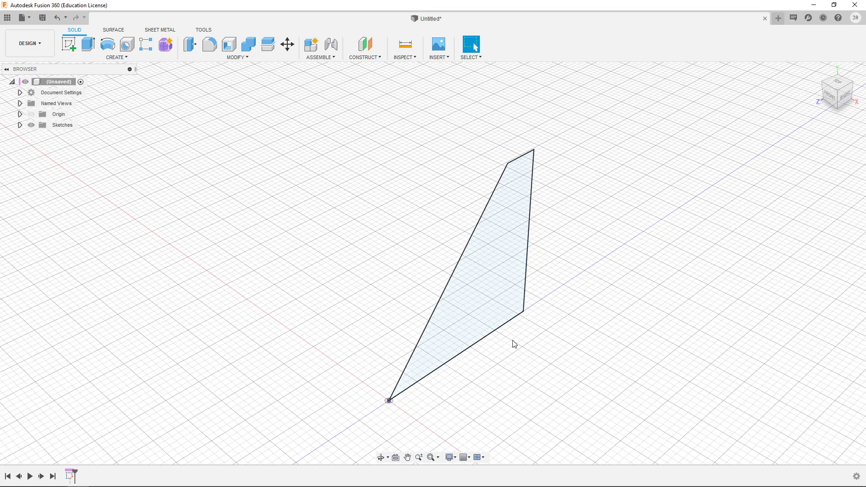
middle_click_drag(512, 342, 483, 305)
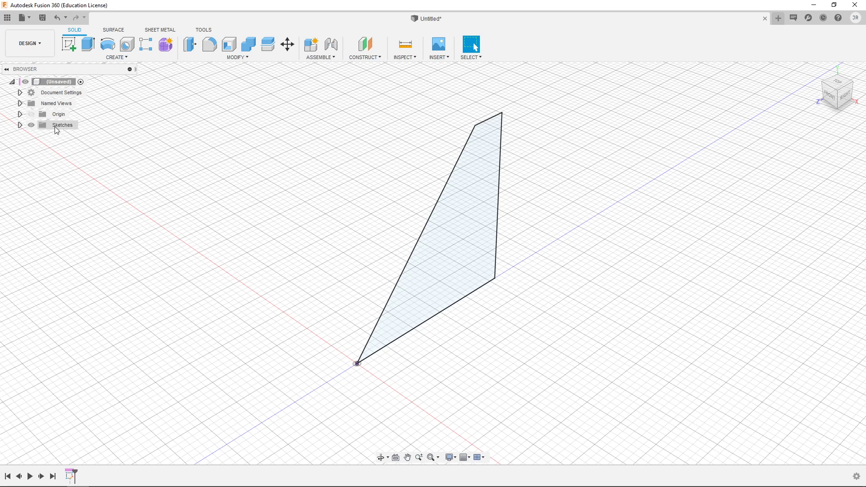
Step: Expand the list of sketches and examine the side profile sketch's entry and the commands it offers
left_click(20, 125)
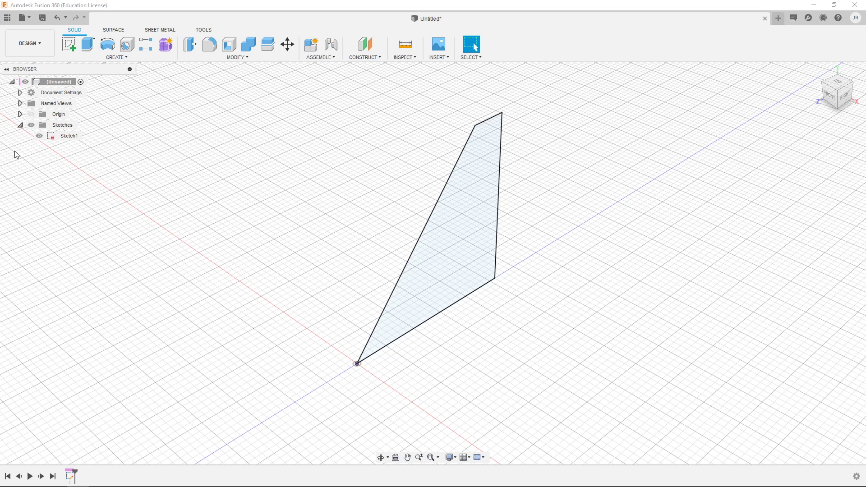
right_click(72, 140)
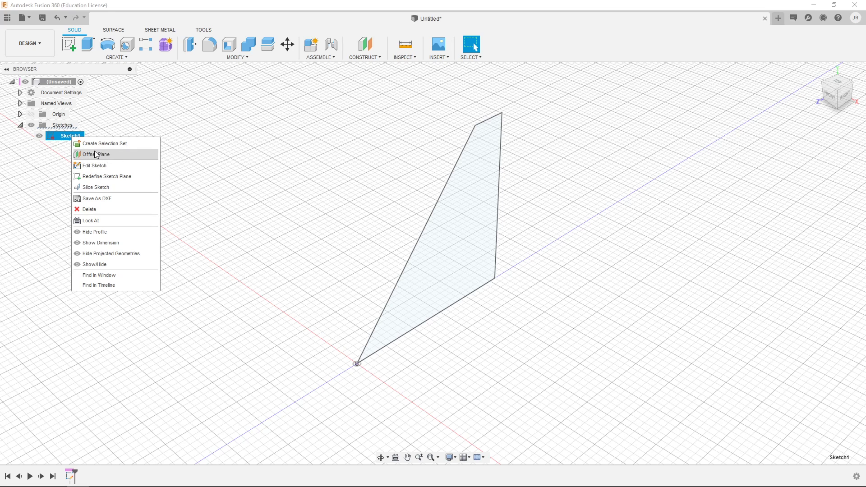
left_click(199, 192)
left_click(68, 136)
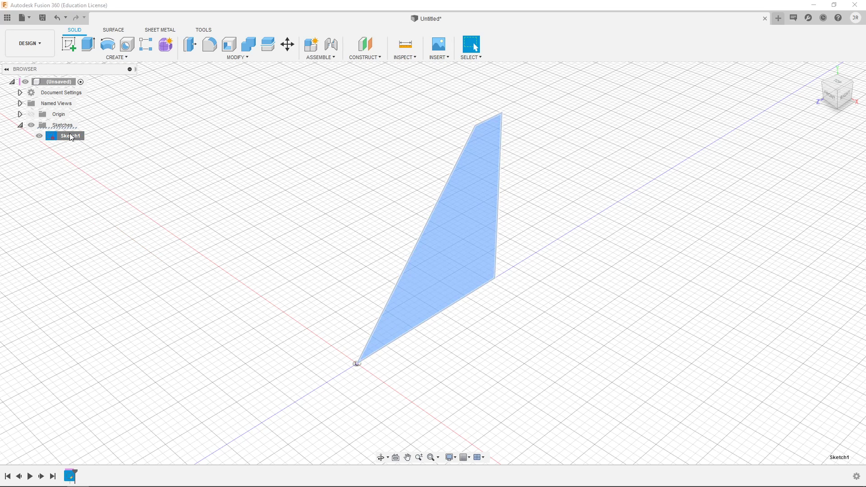
left_click(68, 136)
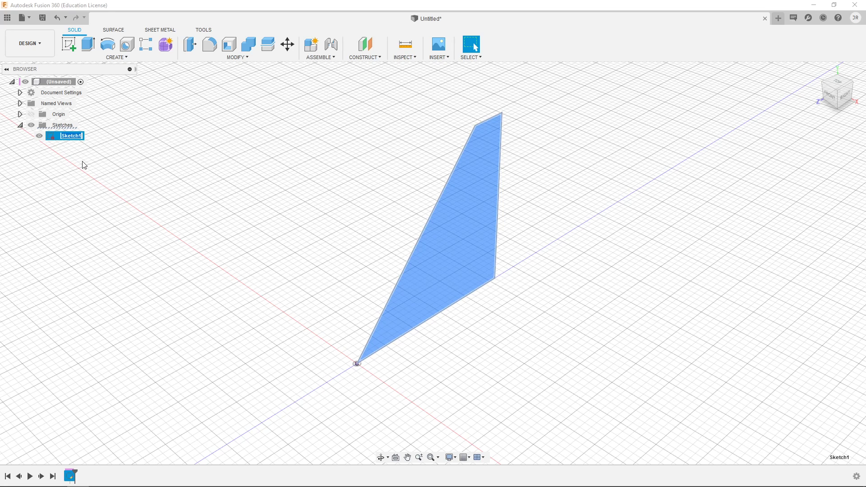
left_click(82, 161)
Step: Hide the side profile sketch and show it again
left_click(41, 139)
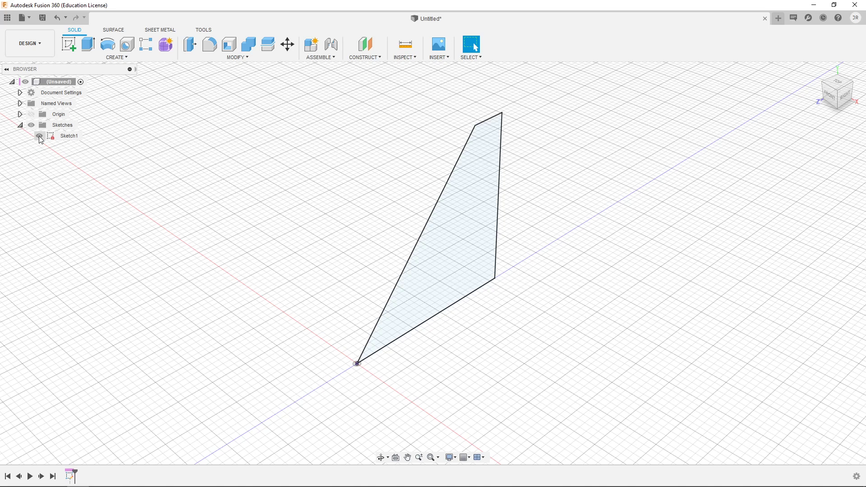
left_click(39, 136)
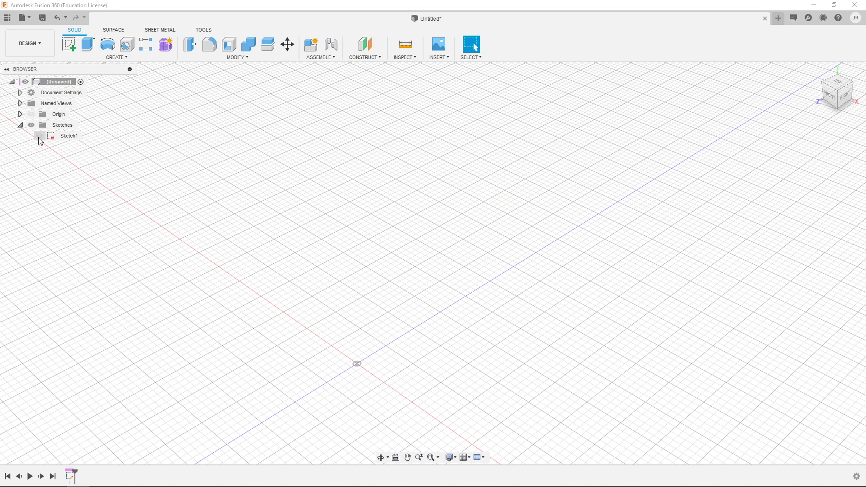
left_click(40, 136)
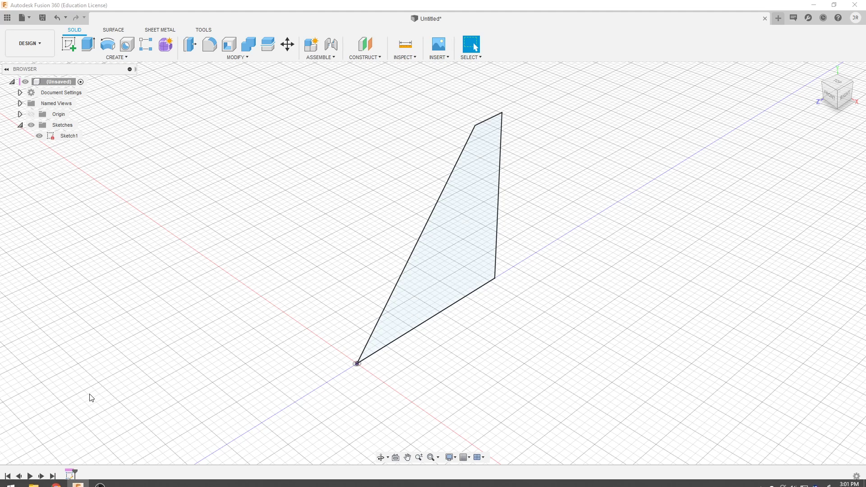
Step: Check the couch drawing in Chrome, and in Fusion 360 start an Extrude of the side profile
key("alt+Tab")
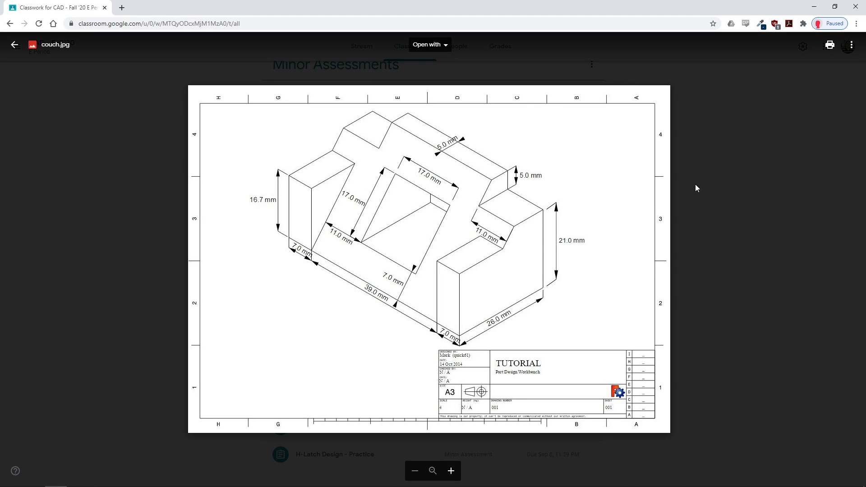
key("alt+Tab")
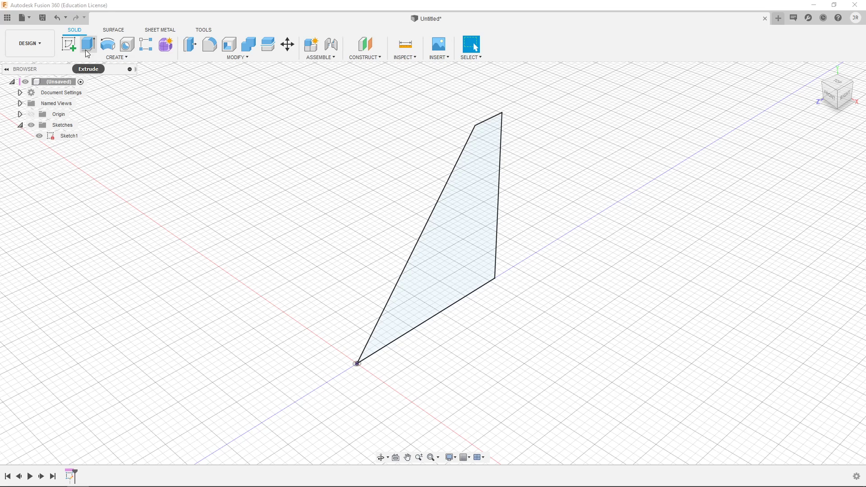
left_click(121, 55)
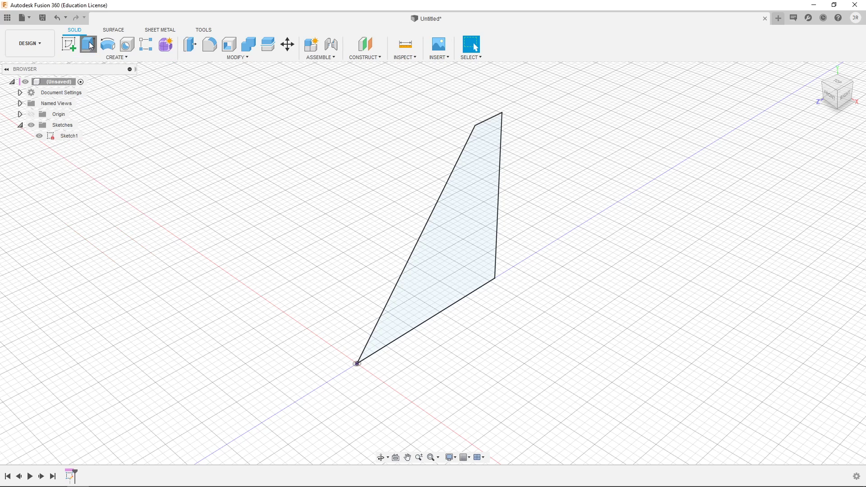
left_click(88, 44)
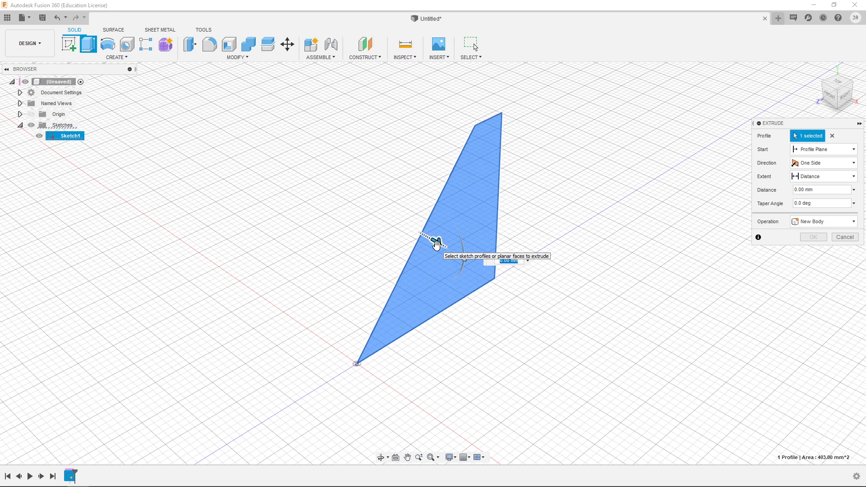
Step: Try one-sided extrusion distances of the profile in both directions: -18 mm, 18 mm, 53 mm and 8 mm
mouse_move(436, 242)
left_mouse_down()
mouse_move(587, 317)
mouse_move(498, 282)
mouse_move(392, 220)
mouse_move(334, 206)
left_mouse_up()
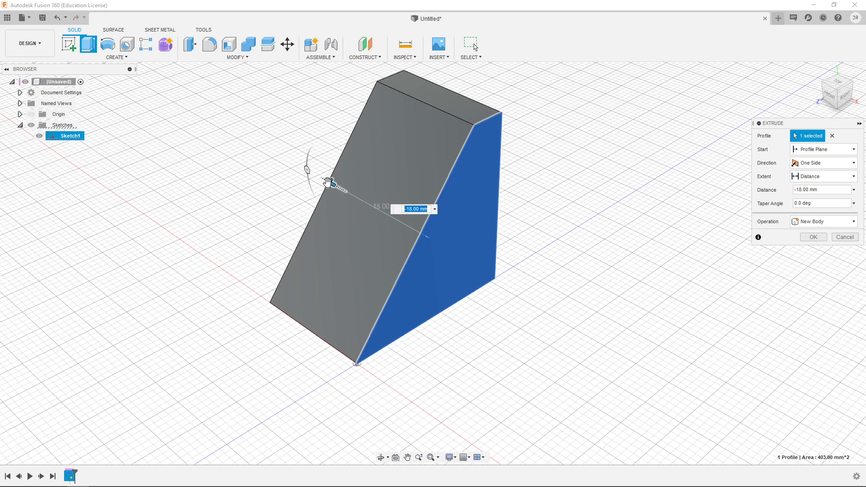
left_click_drag(329, 182, 522, 302)
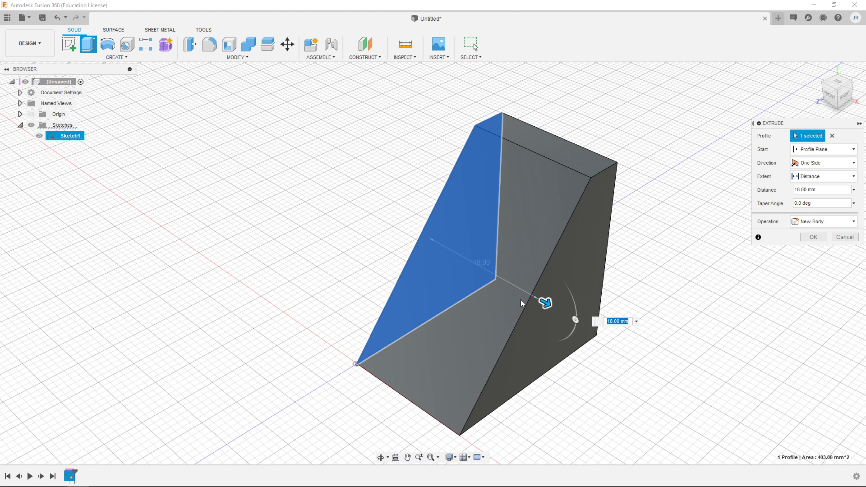
scroll(528, 297, "down", 3)
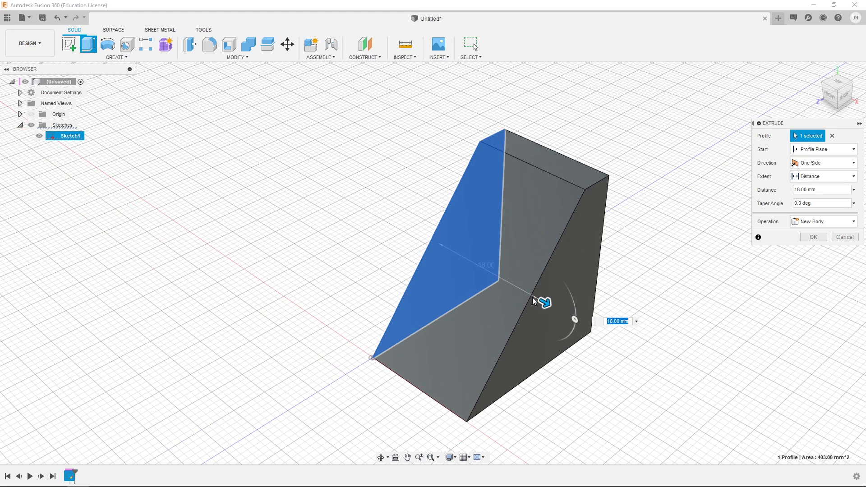
left_click_drag(551, 310, 752, 399)
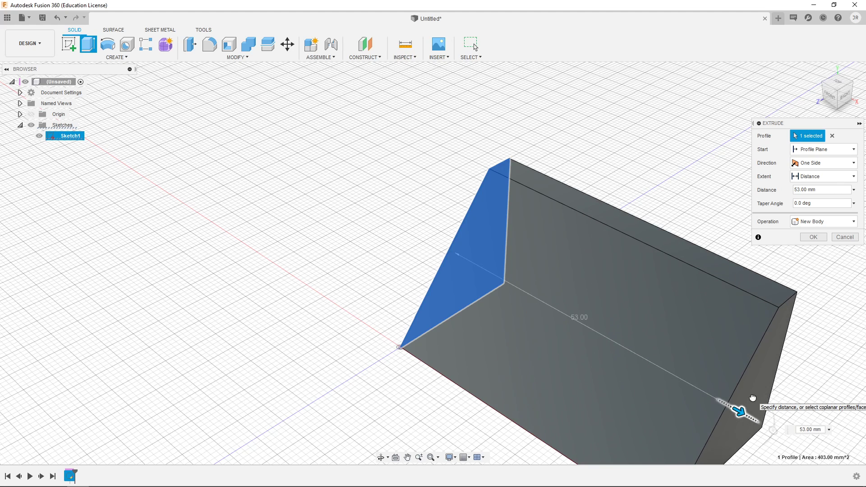
middle_click_drag(725, 373, 539, 240)
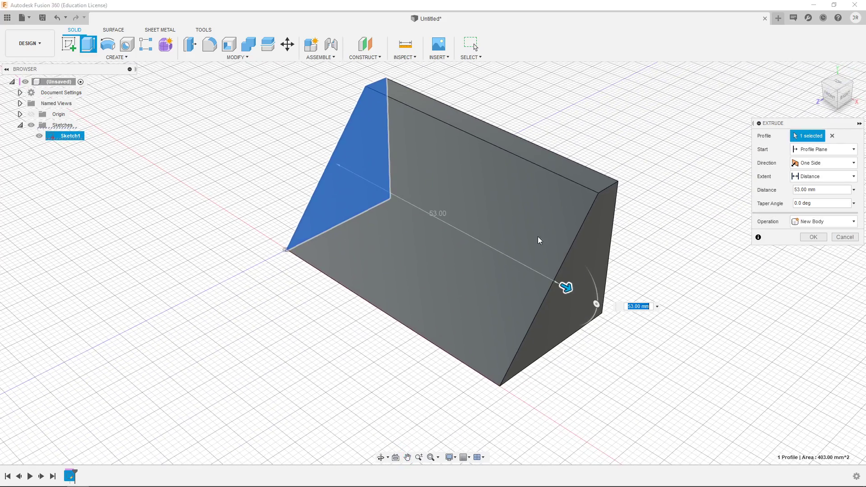
left_click_drag(566, 287, 338, 210)
middle_click_drag(338, 209, 475, 325)
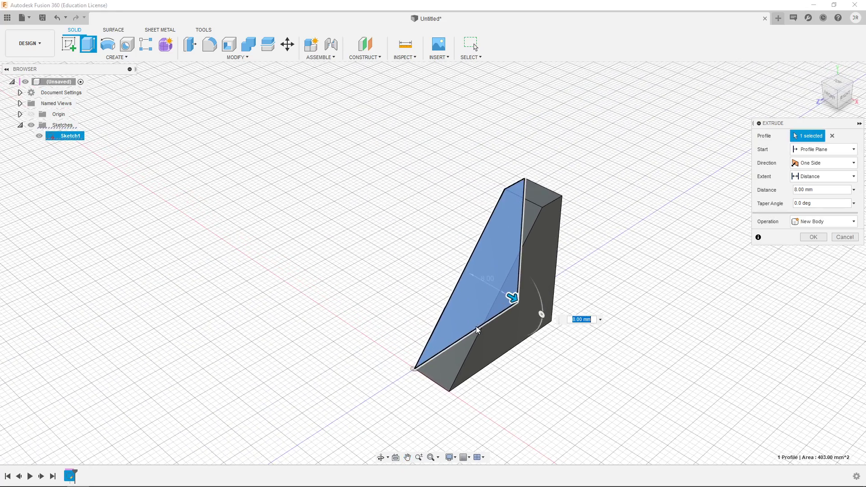
Step: Check the width dimensions on the couch drawing in Chrome, and in Fusion 360 try a Two Sides extrusion of 26 mm and 24 mm
key("alt+Tab")
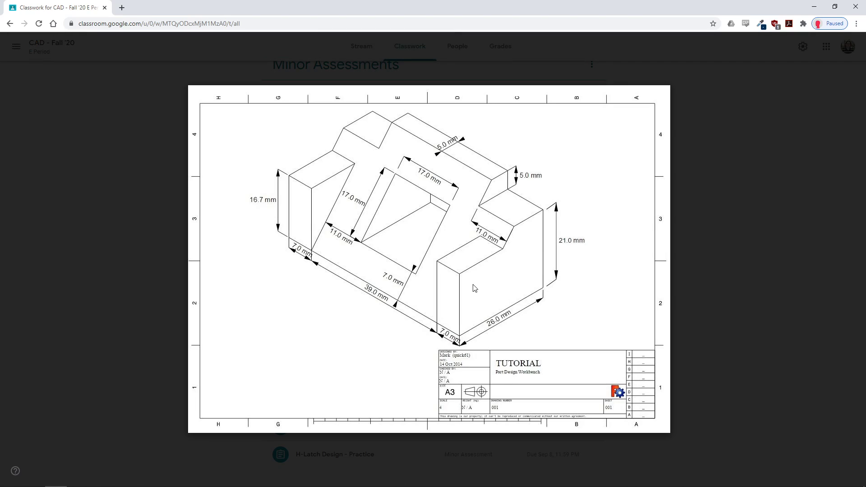
key("alt+Tab")
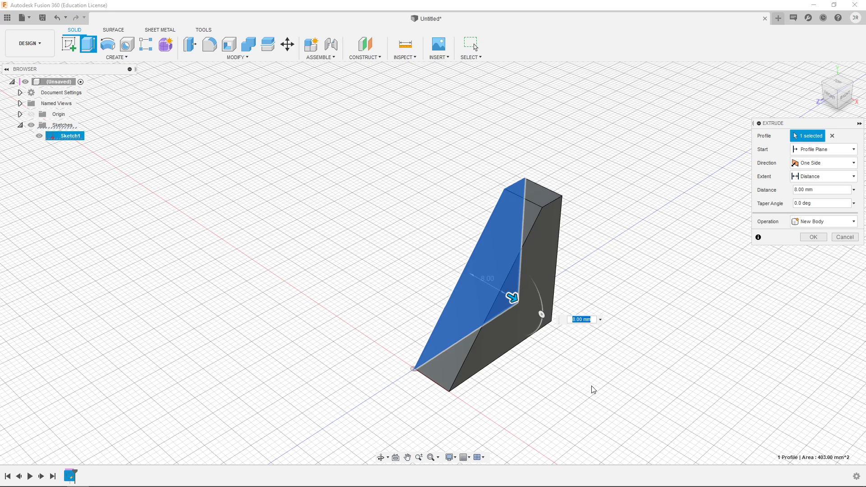
left_click(823, 163)
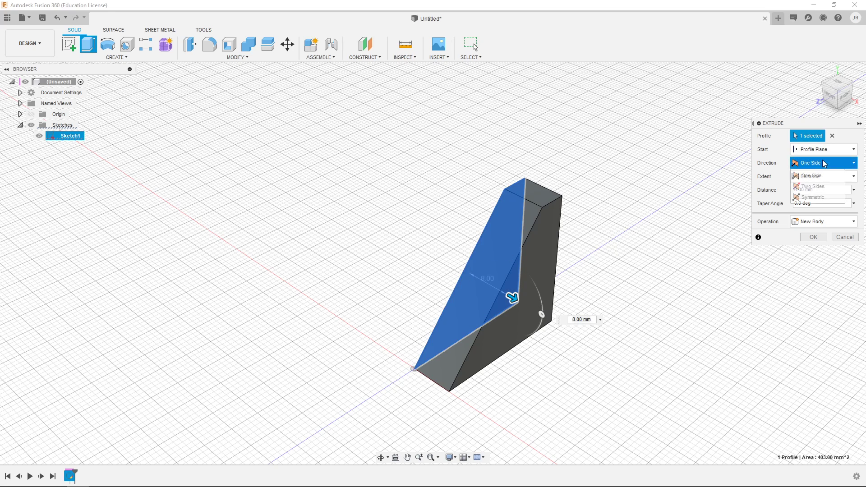
left_click(811, 188)
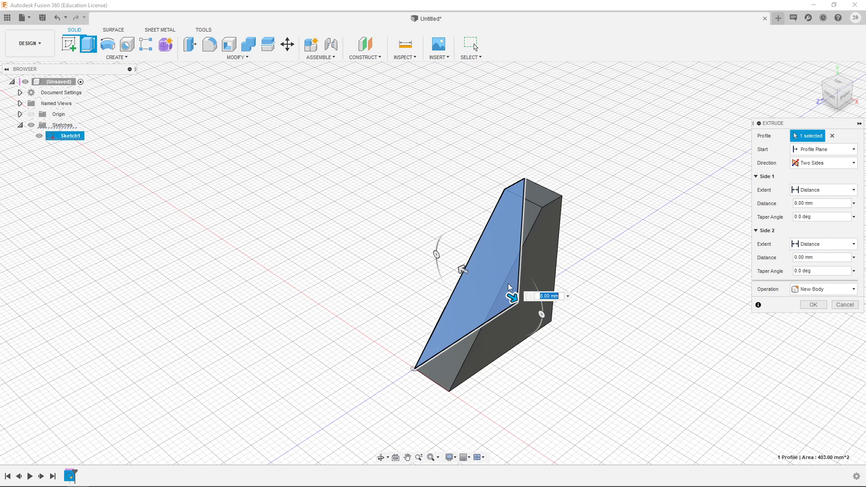
left_click_drag(515, 309, 613, 357)
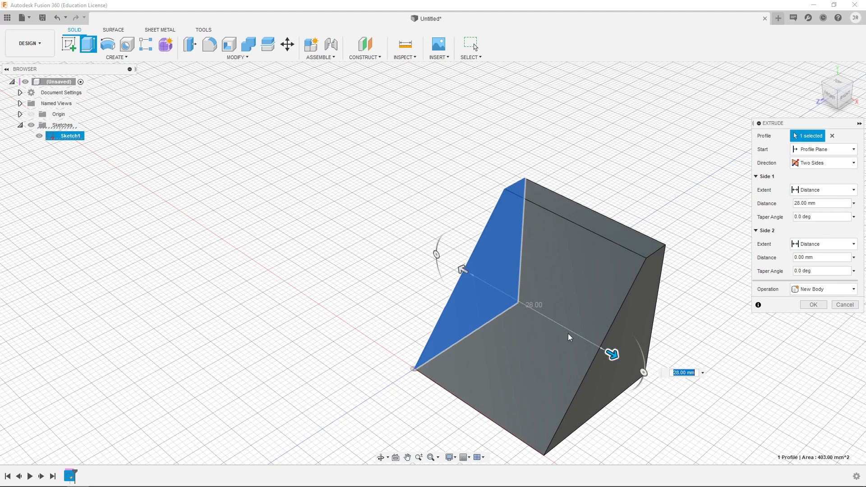
left_click_drag(461, 269, 305, 271)
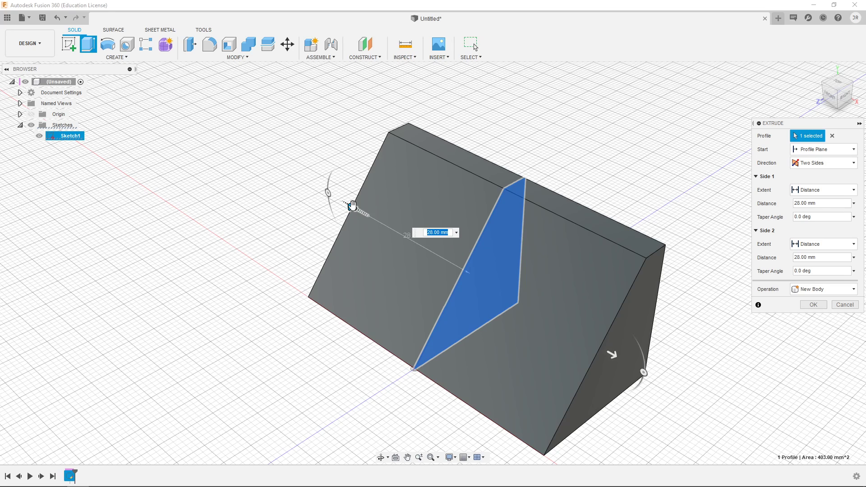
left_click_drag(353, 209, 366, 215)
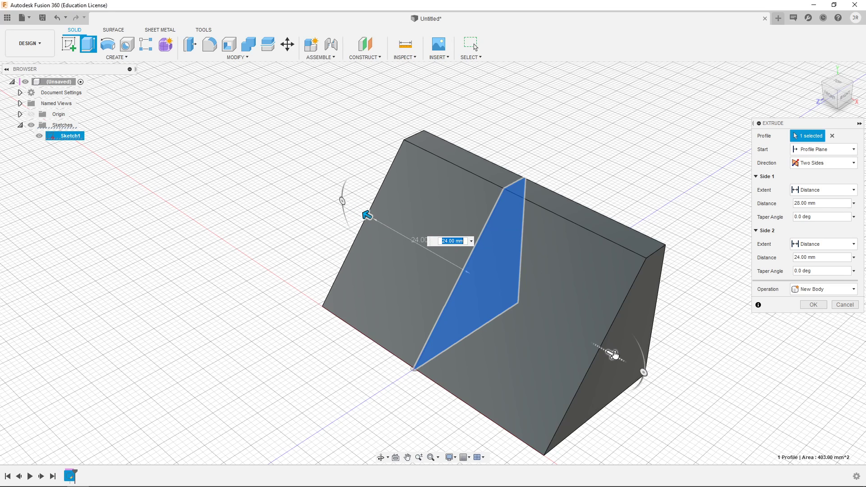
left_click_drag(622, 359, 619, 357)
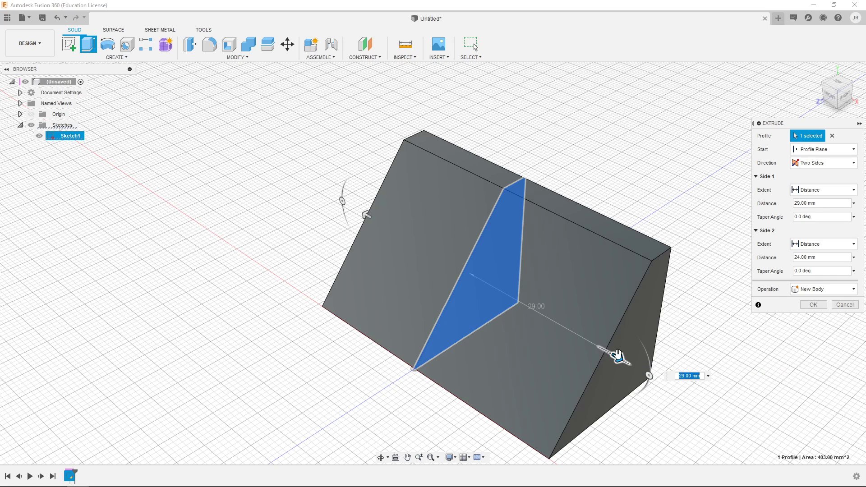
left_click_drag(614, 356, 599, 350)
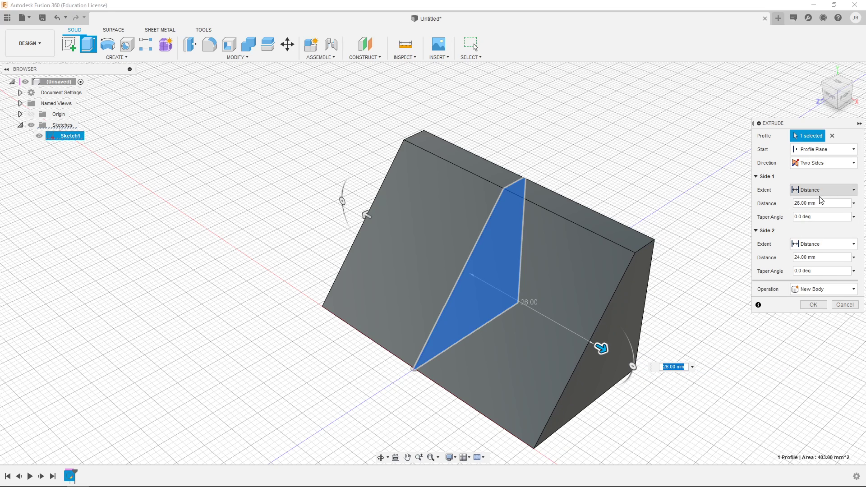
Step: Set both side distances of the extrusion to 26.5 mm, and try pulling side 1 back to 11 mm
left_click(810, 206)
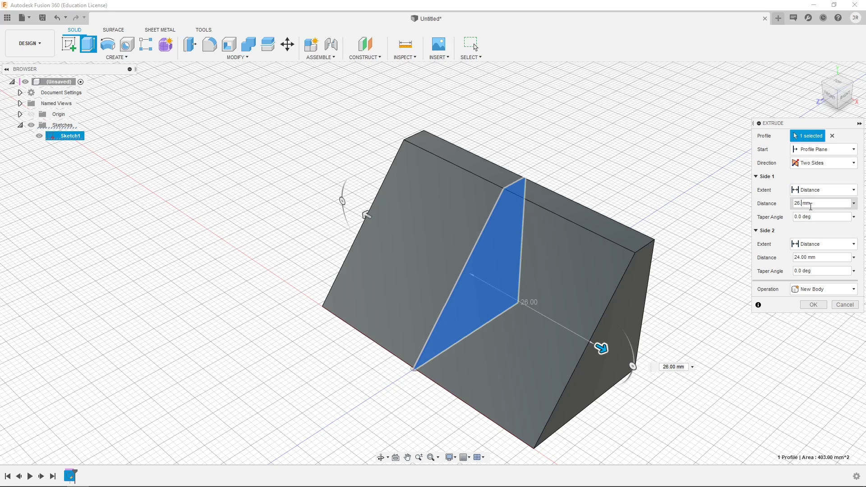
type(".5")
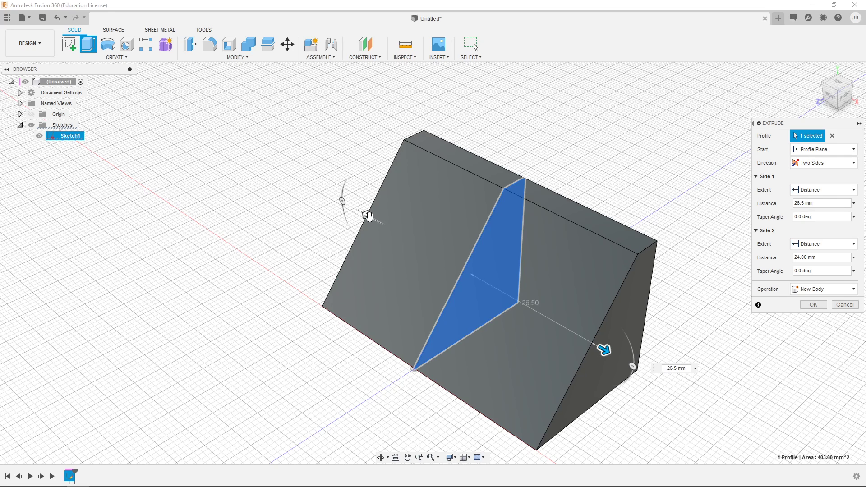
left_click(367, 215)
left_click(799, 258)
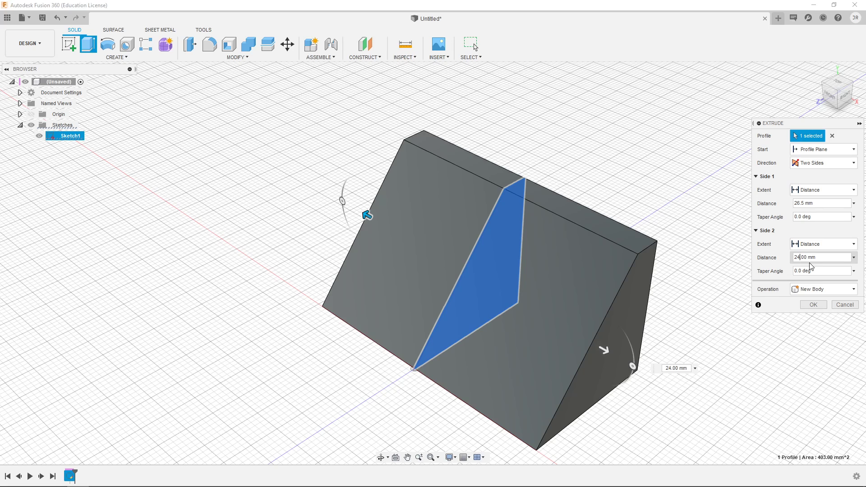
type("6.5")
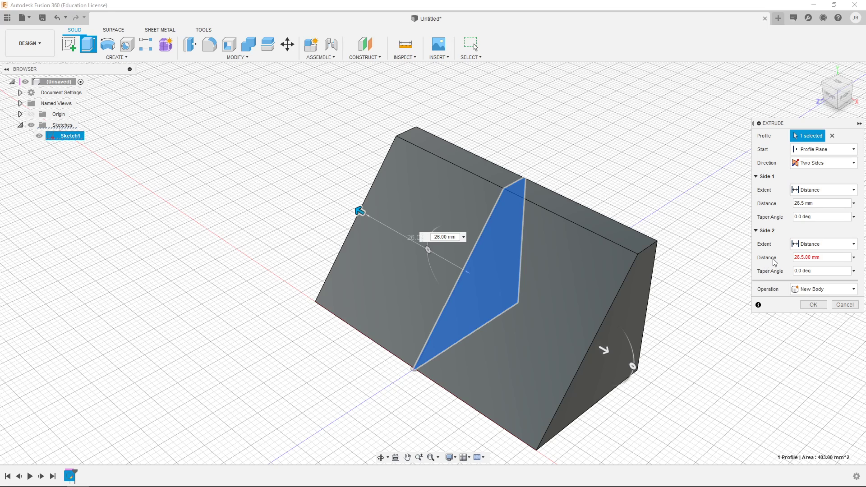
key("Delete")
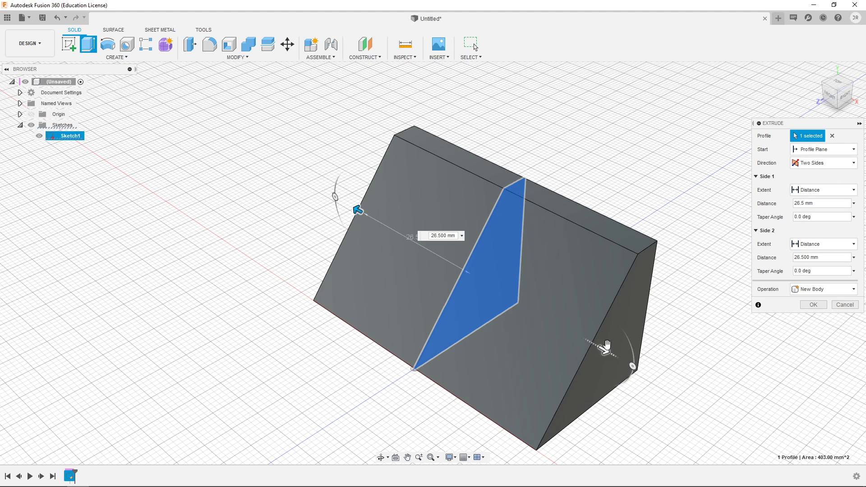
left_click_drag(606, 346, 524, 306)
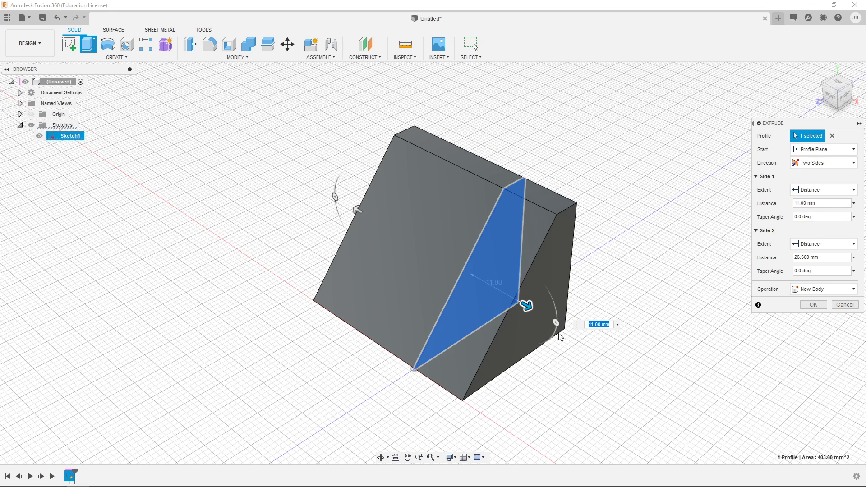
Step: Extrude the side profile symmetrically as a new body, with a half-length distance of 26.5 mm
left_click(814, 163)
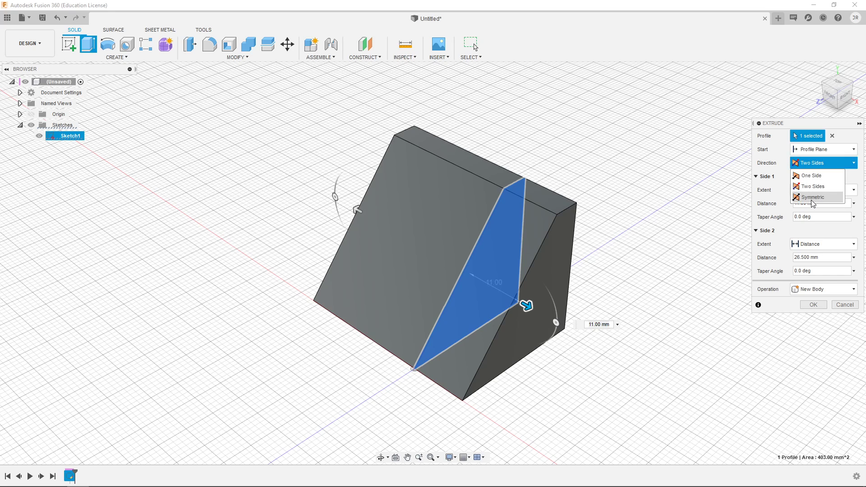
left_click(812, 199)
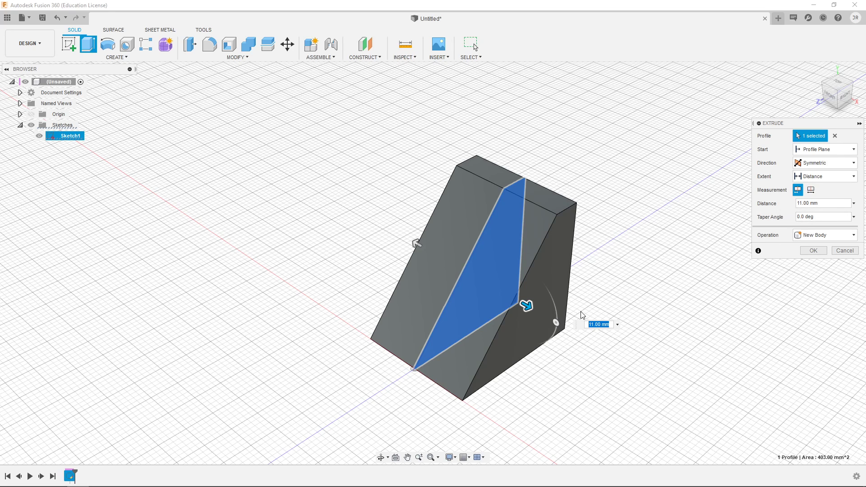
left_click_drag(528, 305, 572, 334)
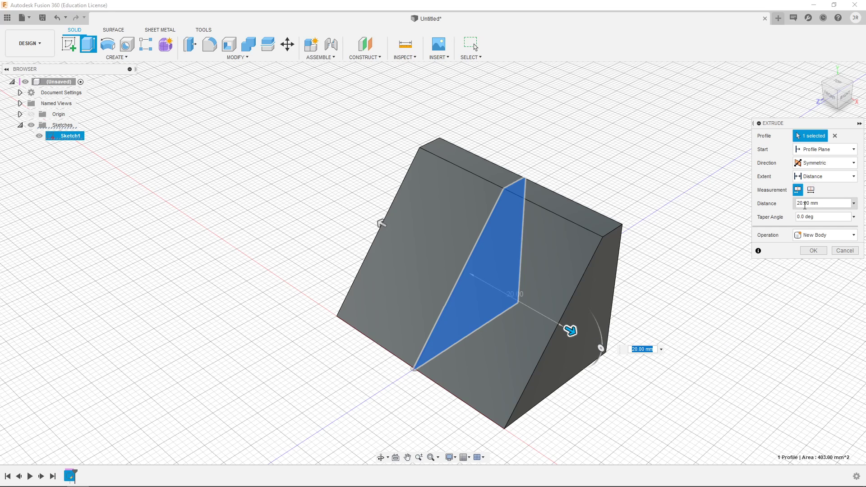
left_click(805, 204)
key("BackSpace")
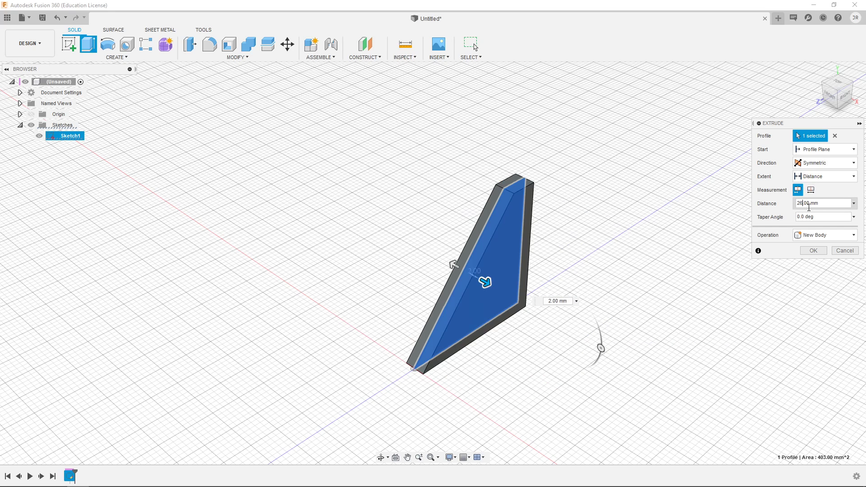
type("6.")
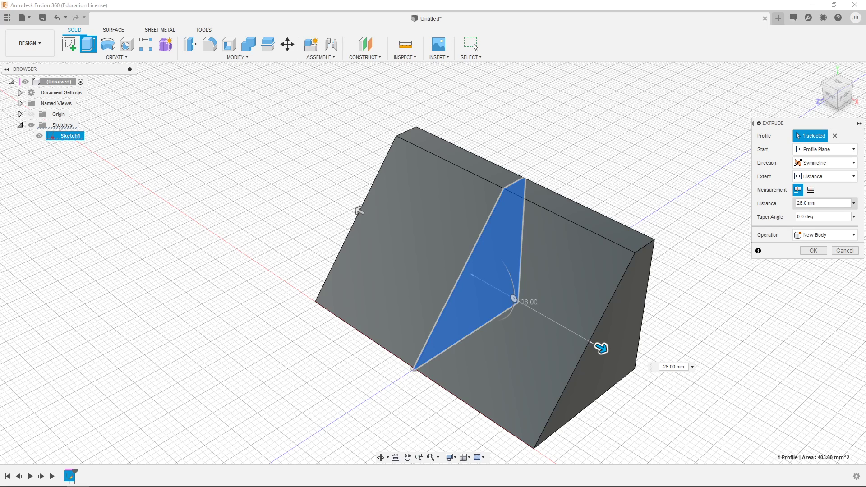
type("5")
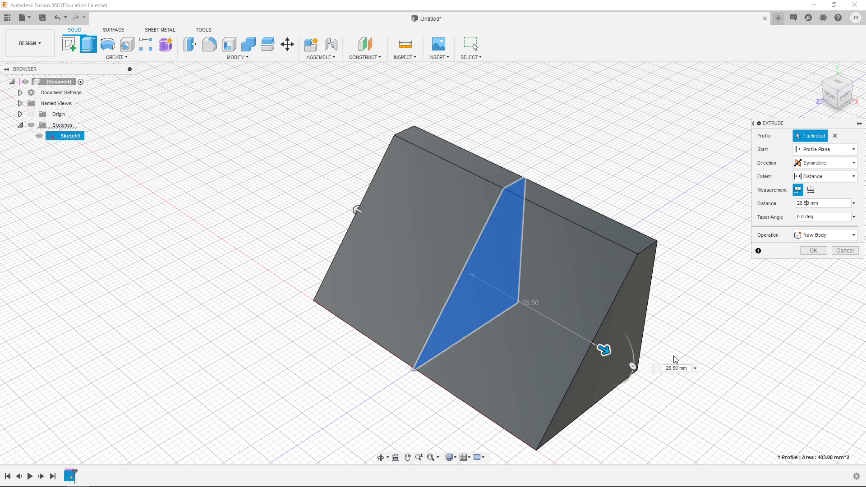
left_click(798, 239)
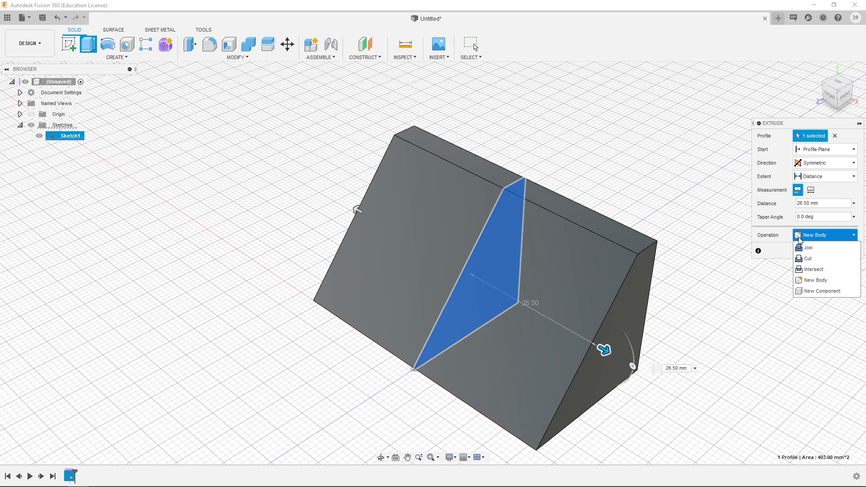
left_click(782, 240)
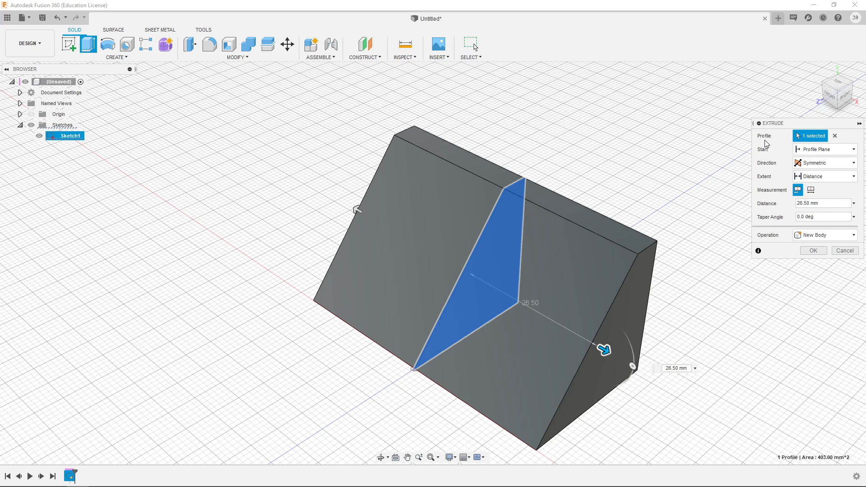
left_click(810, 251)
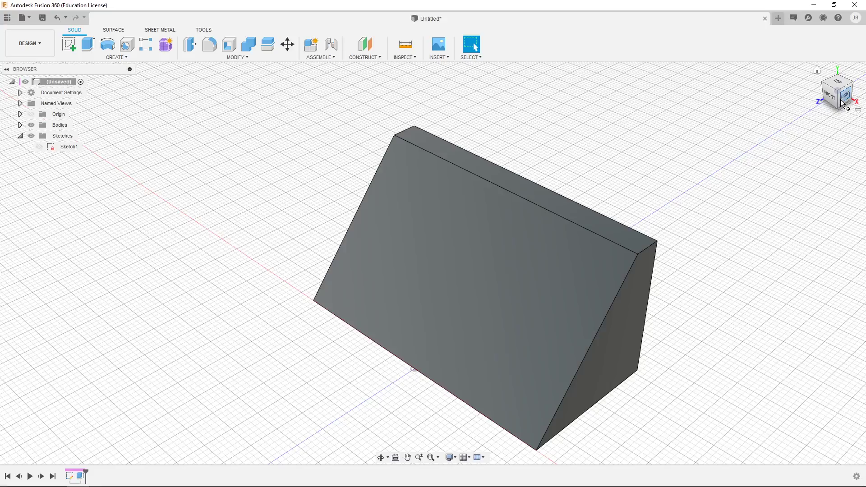
Step: Return the model to the home view and compare it with the couch drawing in Chrome, ending back in Fusion 360
mouse_move(837, 92)
left_mouse_down()
mouse_move(802, 106)
mouse_move(825, 126)
mouse_move(841, 97)
left_mouse_up()
left_click(818, 71)
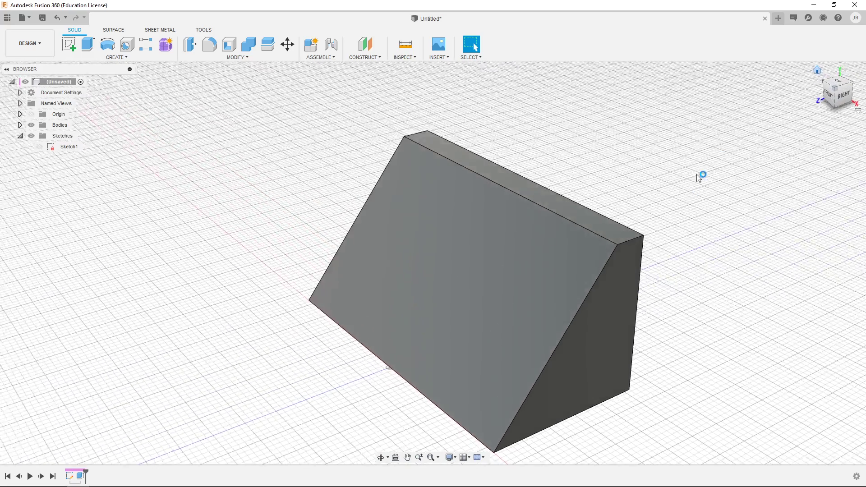
key("alt+Tab")
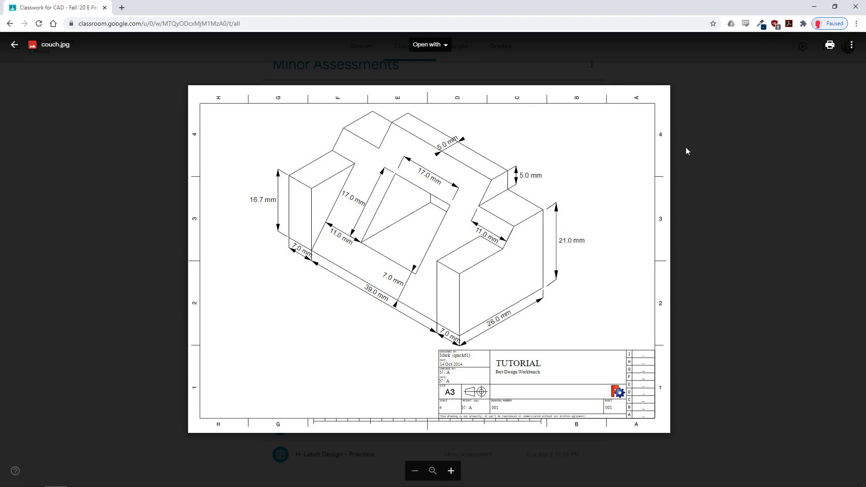
key("alt+Tab")
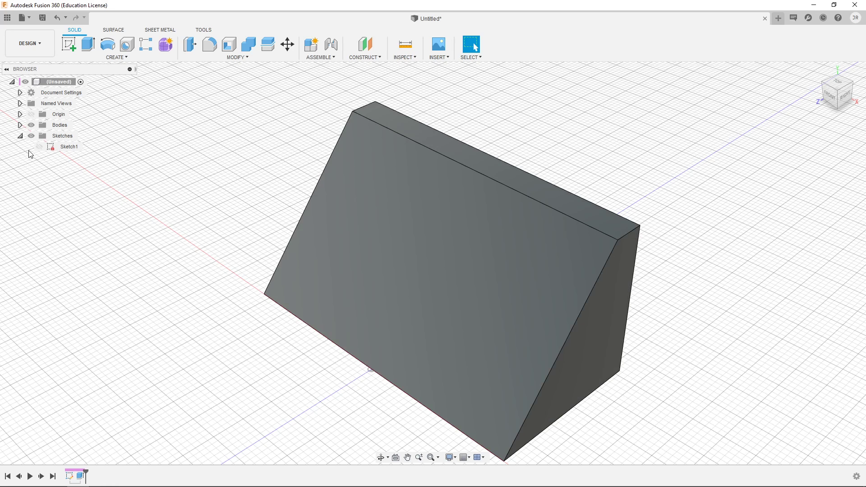
Step: Show the side profile sketch inside the extruded solid and hide it again
left_click(40, 148)
left_click(45, 150)
left_click(39, 147)
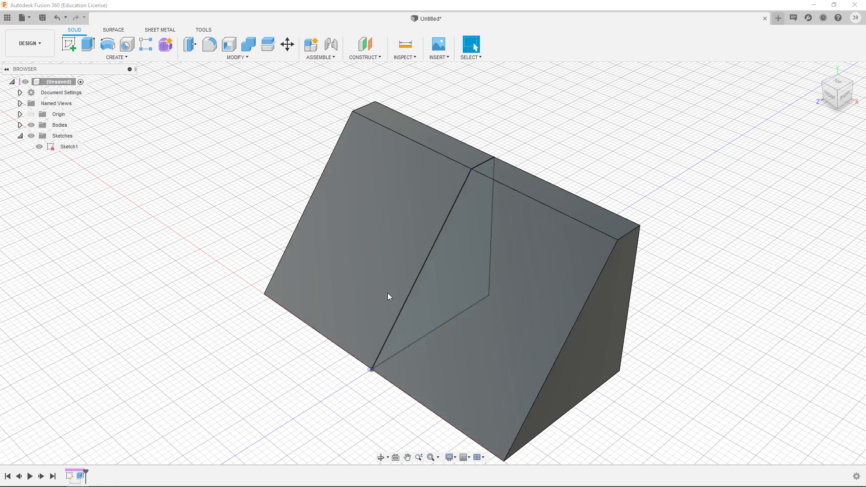
left_click(39, 147)
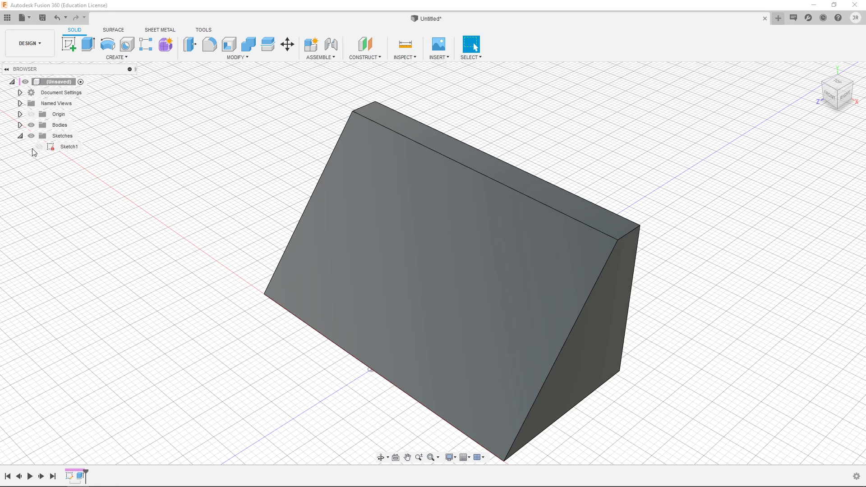
Step: Highlight the extruded body from the Bodies folder, leaving the Sketches and Bodies folders collapsed
left_click(20, 135)
left_click(20, 124)
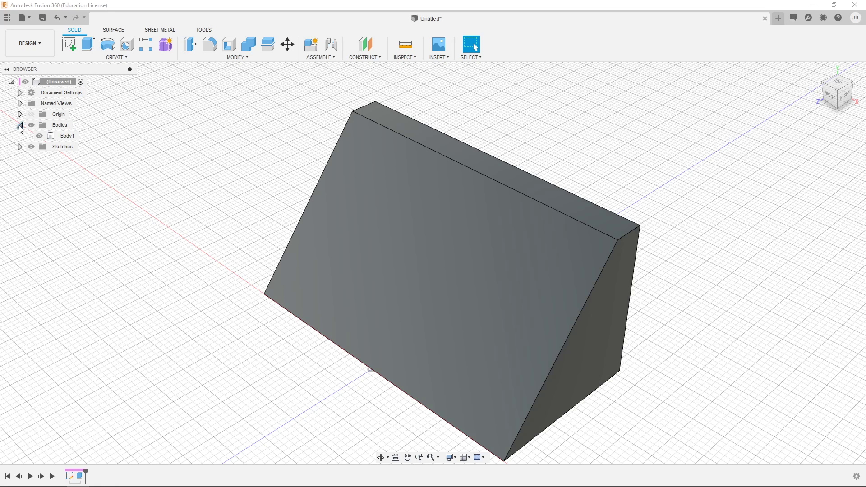
left_click(67, 136)
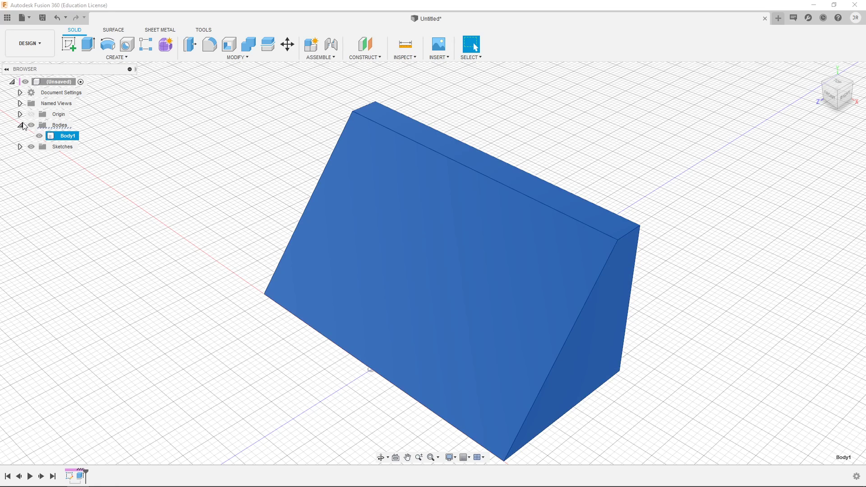
left_click(20, 125)
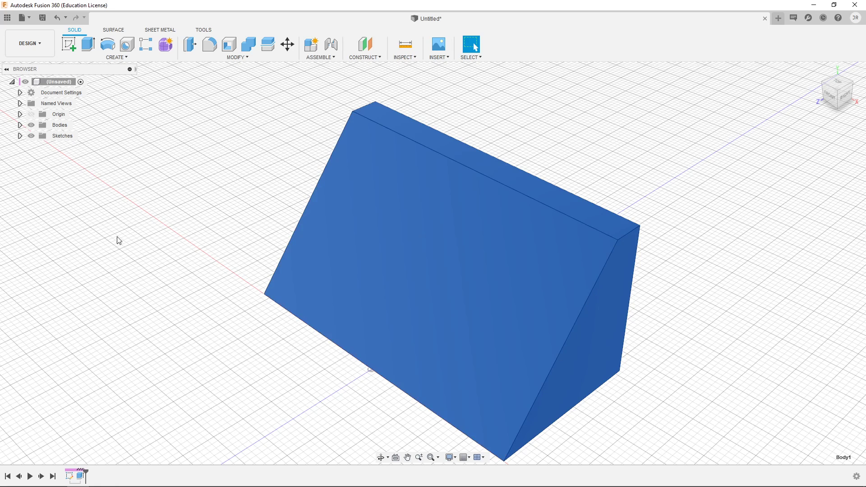
Step: Save the design as AnotherCouch in CAD_Fall_20 > Notes, and check the saved file in the project folder
left_click(30, 18)
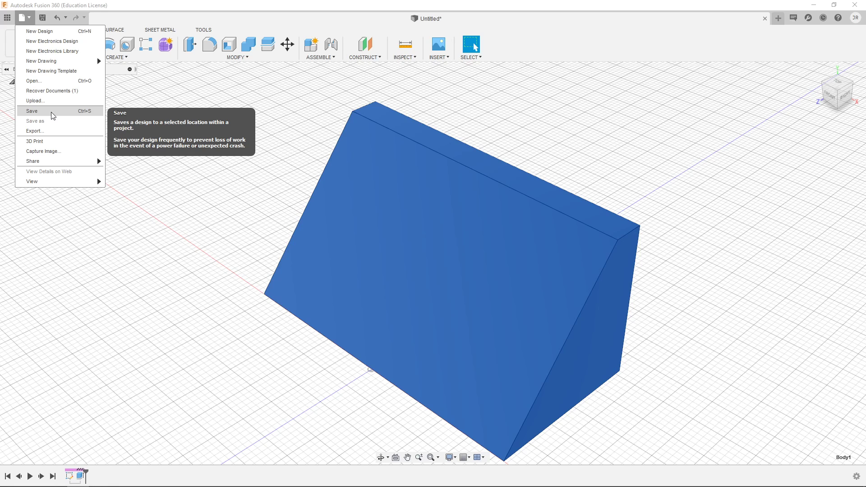
left_click(53, 115)
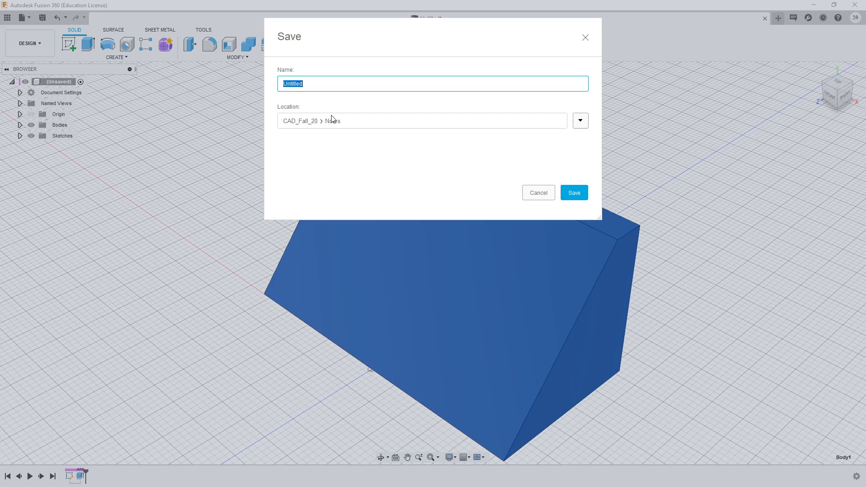
type("AnotherCouch")
left_click(574, 196)
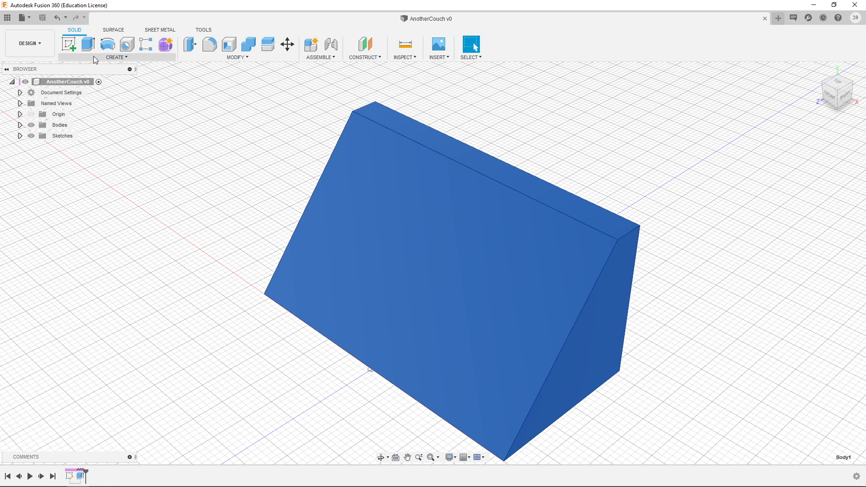
left_click(7, 17)
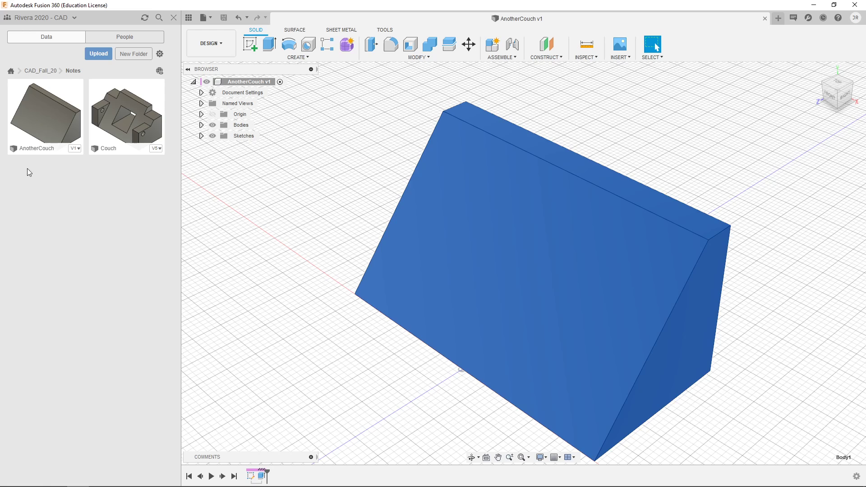
left_click(174, 19)
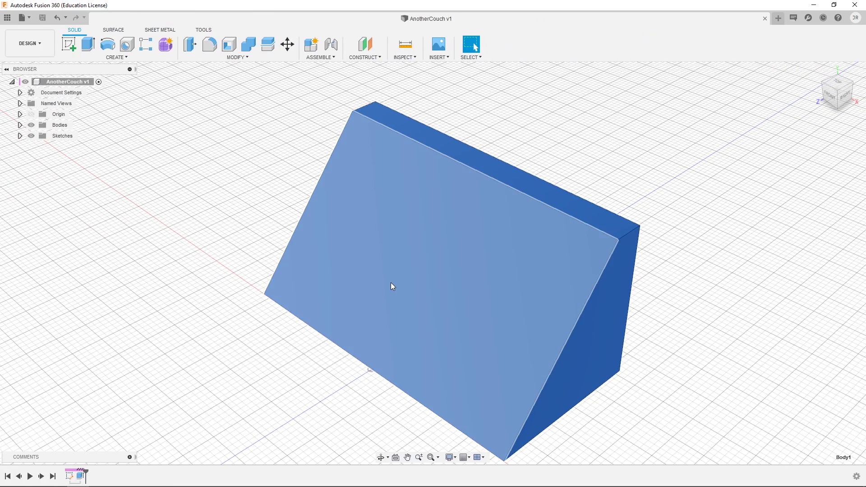